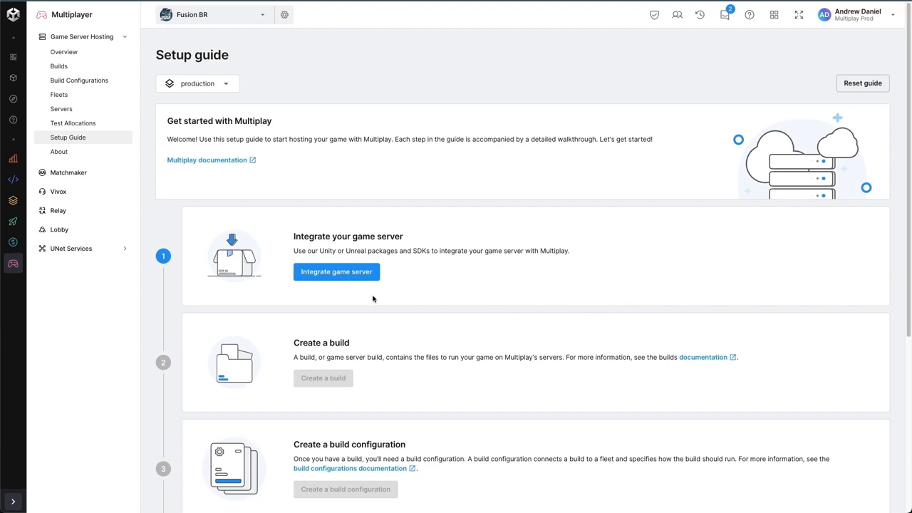
# Step: Complete the game server integration with Unity as the engine, keeping the package instructions for Unity version 2021 or later
pyautogui.click(349, 277)
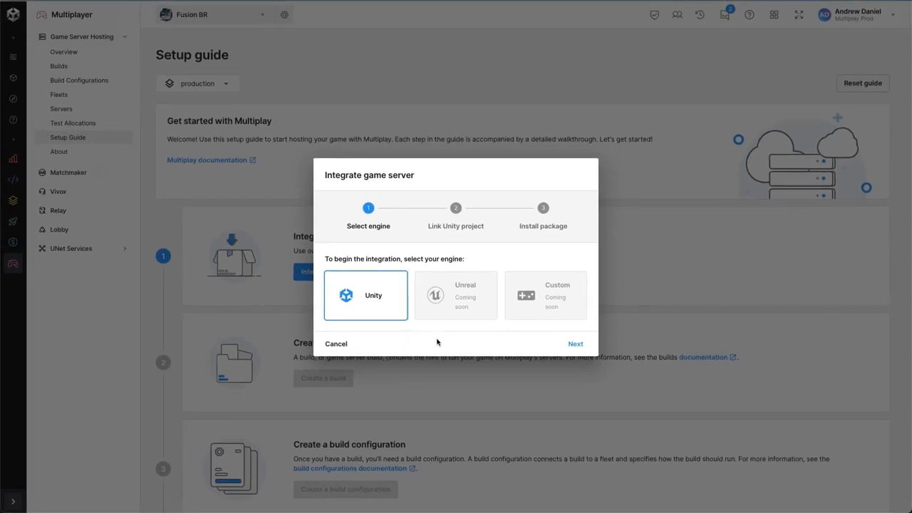
pyautogui.click(571, 345)
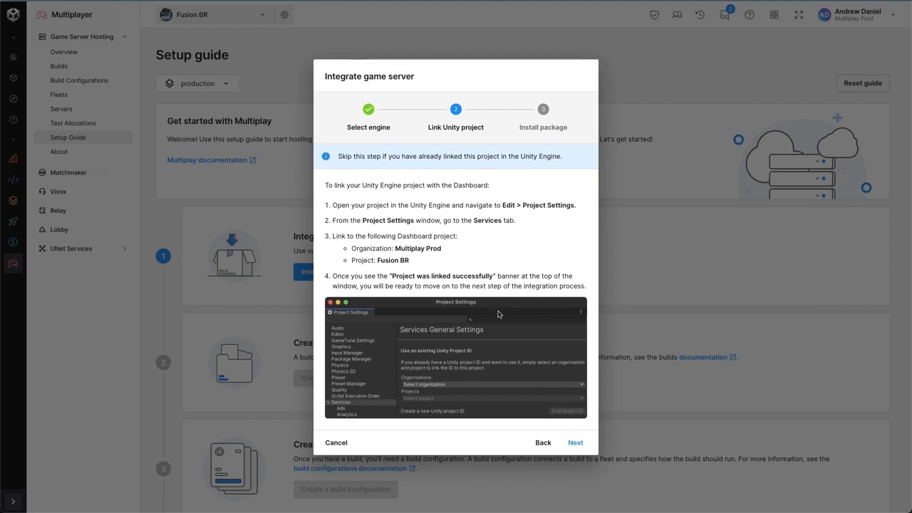
pyautogui.click(576, 443)
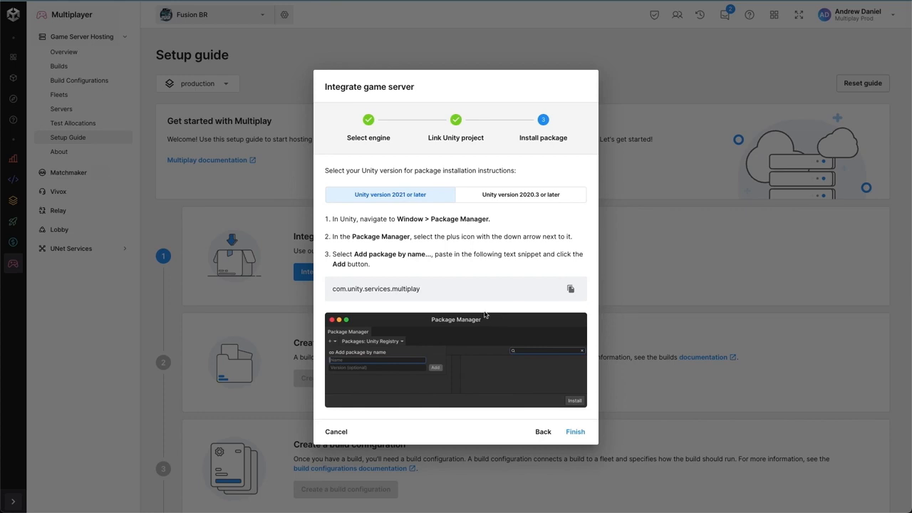
pyautogui.click(575, 432)
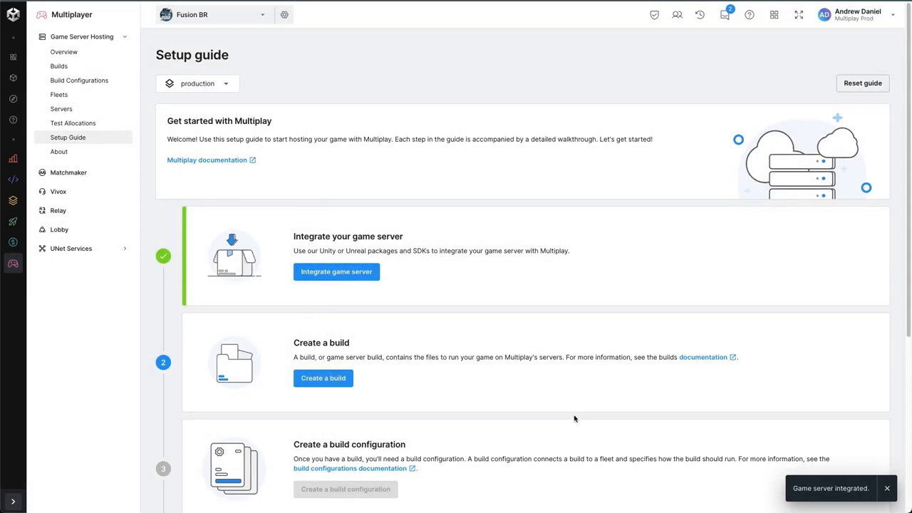
pyautogui.click(886, 488)
# Step: Start a new build named Battle Royale for Linux with direct file upload as the upload method
pyautogui.scroll(-2, 636, 363)
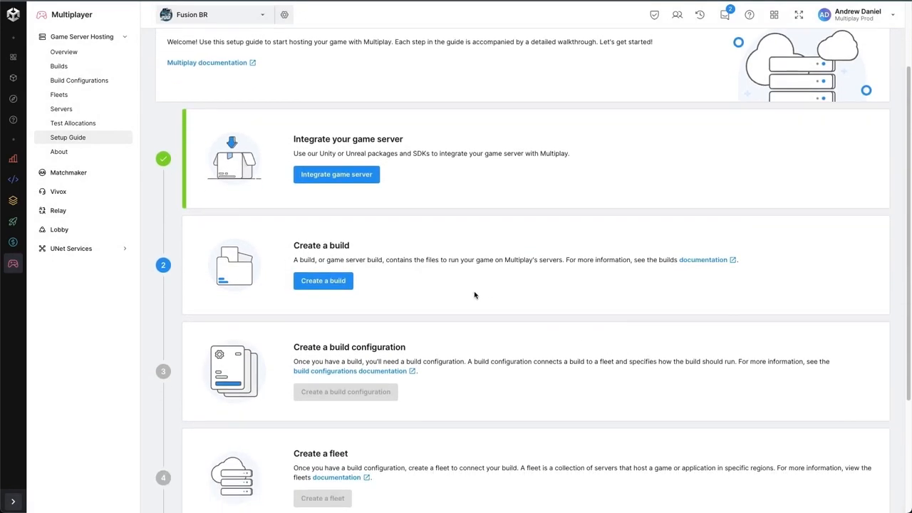
pyautogui.click(319, 282)
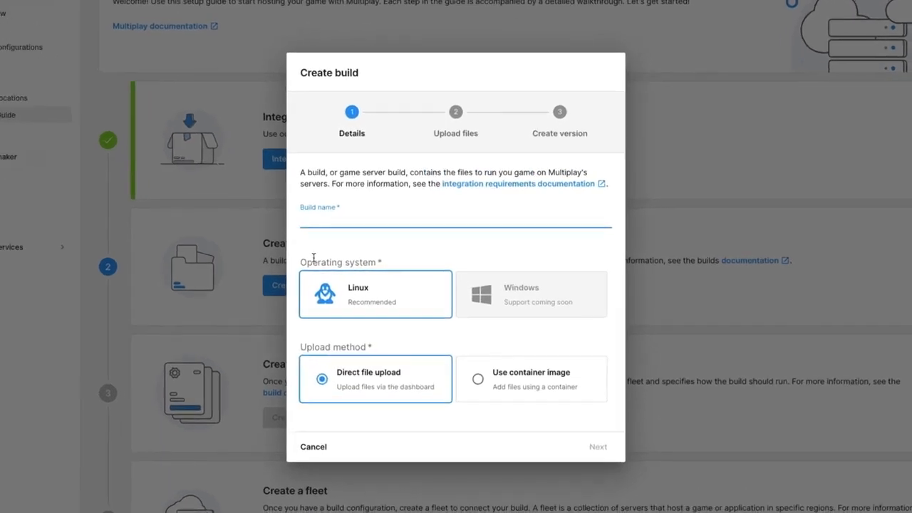
pyautogui.write('Battle Royale')
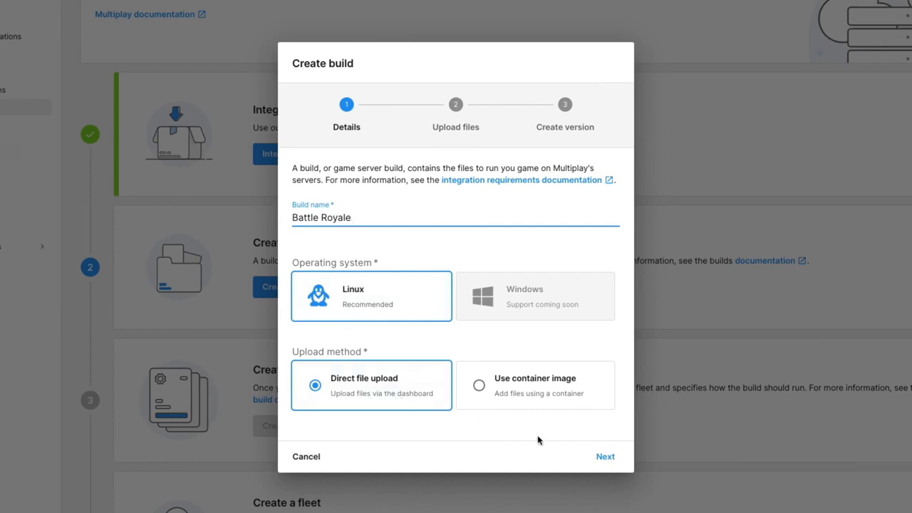
pyautogui.click(604, 459)
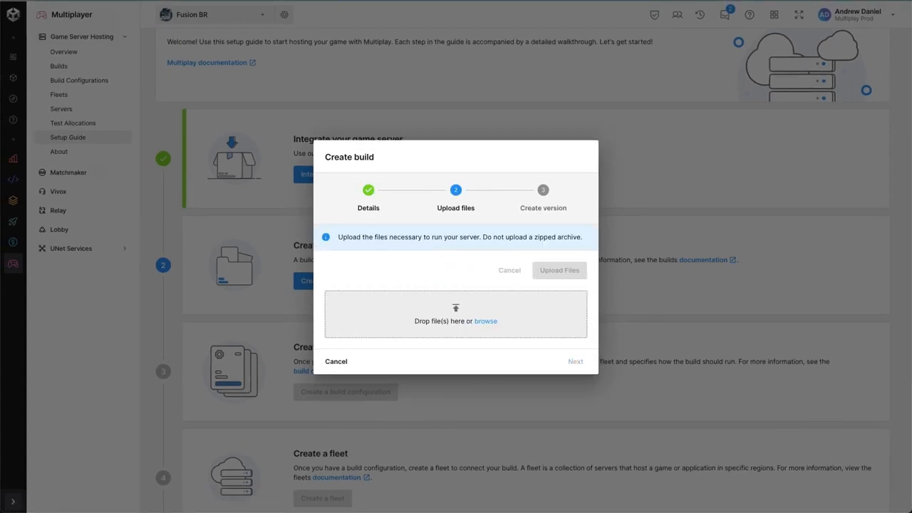
# Step: Add the battleroyale server files to the build, upload them and finish creating Version 1
pyautogui.moveTo(905, 242); pyautogui.dragTo(490, 319)
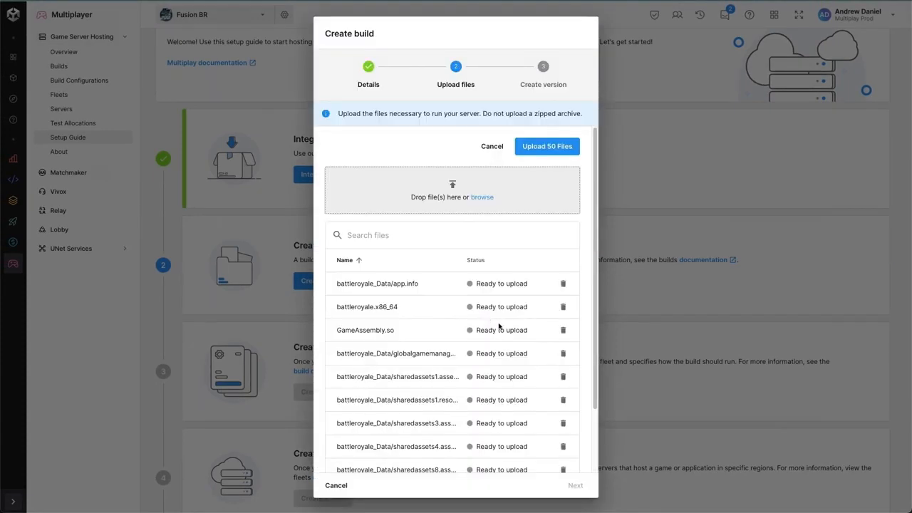
pyautogui.scroll(-3, 498, 332)
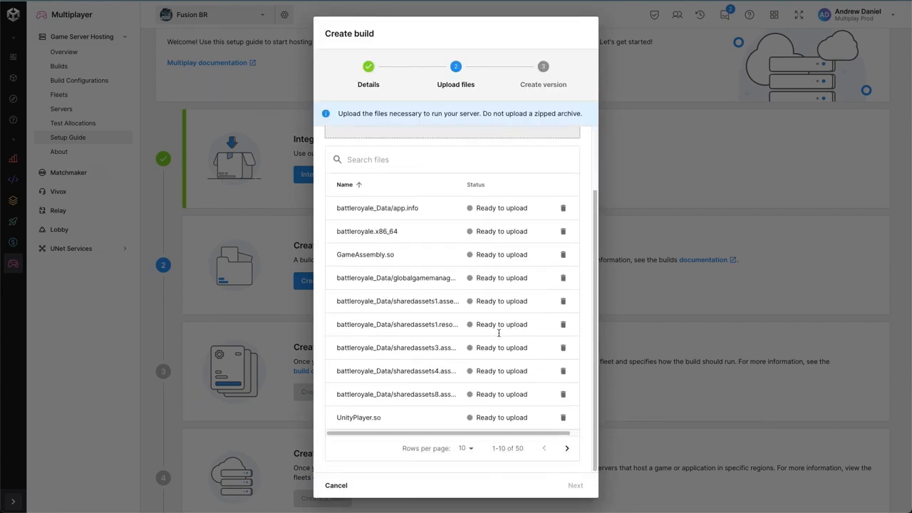
pyautogui.scroll(3, 499, 332)
pyautogui.click(557, 153)
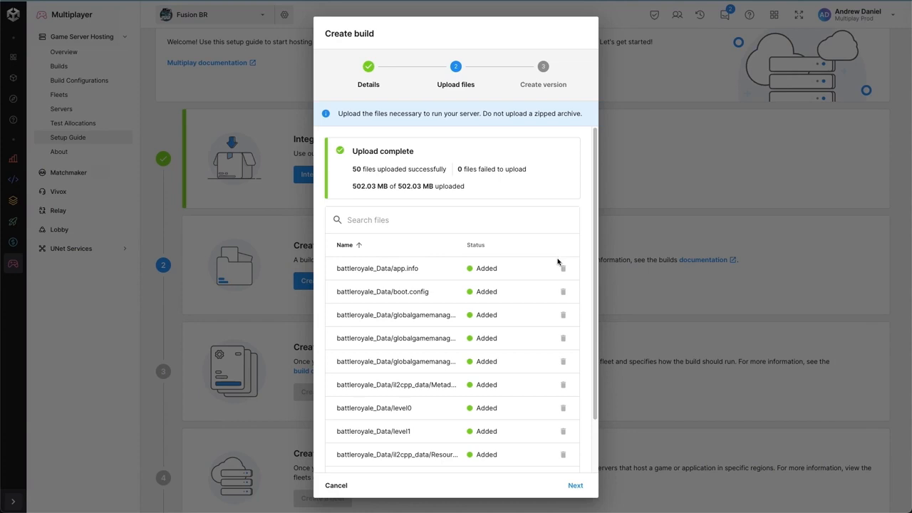
pyautogui.click(575, 486)
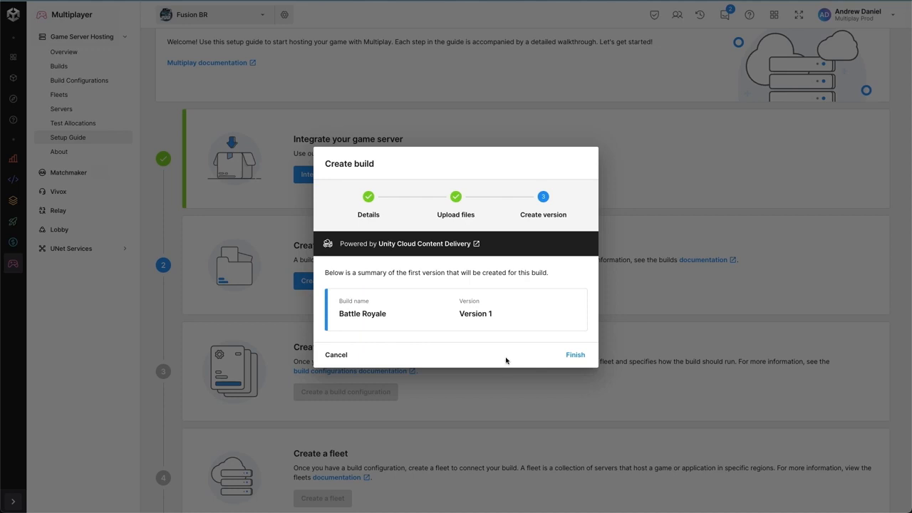
pyautogui.click(577, 354)
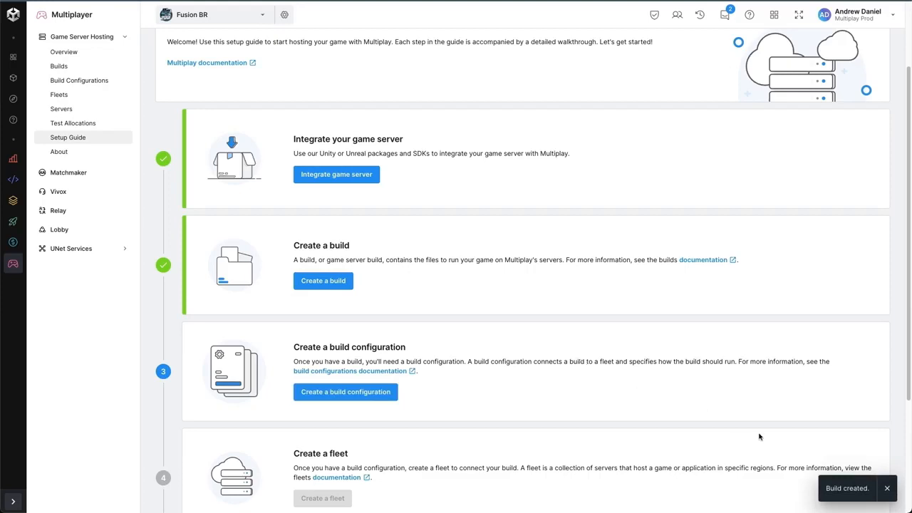
# Step: Start a build configuration named Standalone A and assign the Battle Royale (Direct File Upload) build to it
pyautogui.scroll(-1, 577, 401)
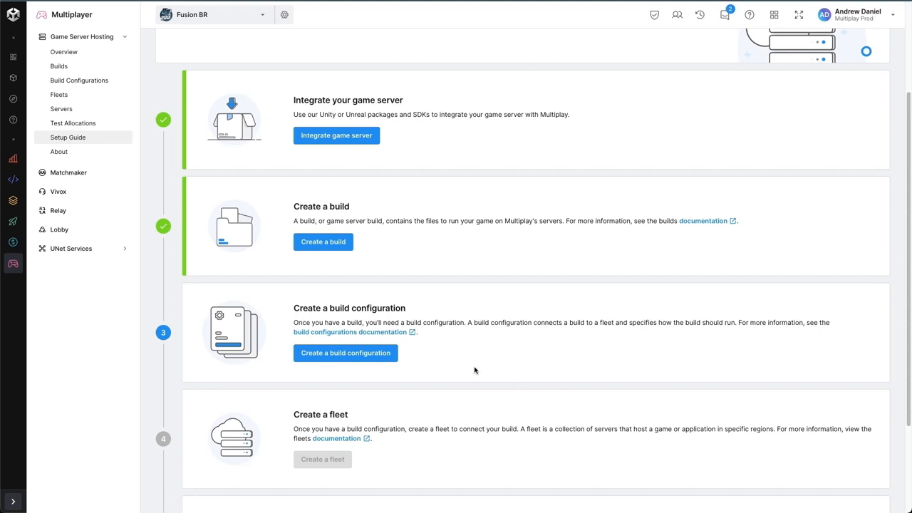
pyautogui.click(393, 359)
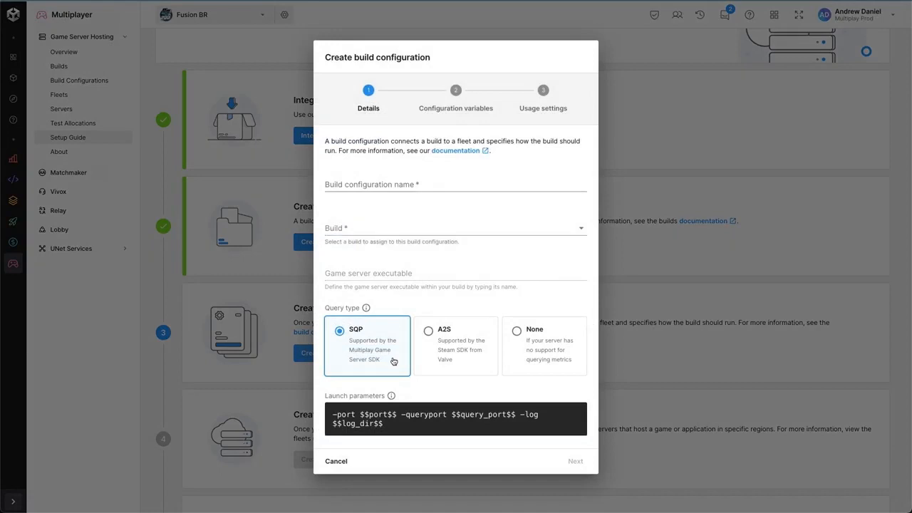
pyautogui.click(384, 185)
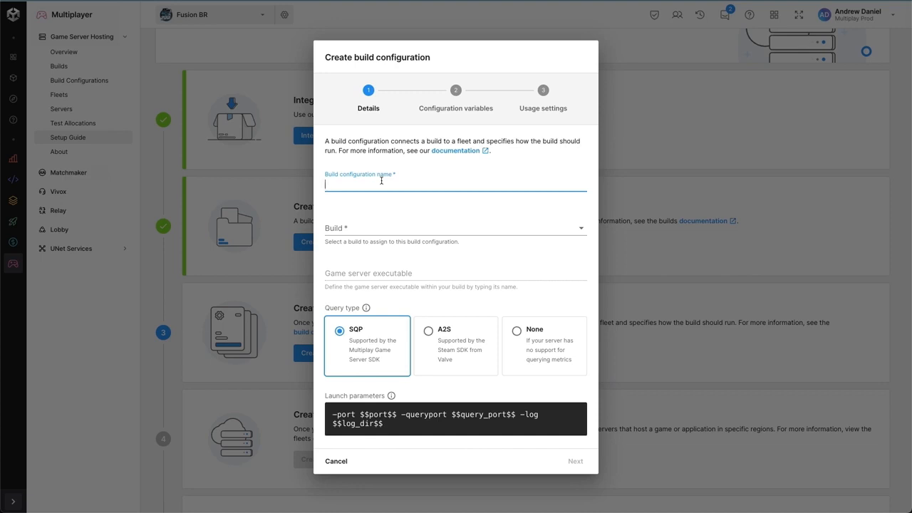
pyautogui.write('Standalone A')
pyautogui.click(376, 229)
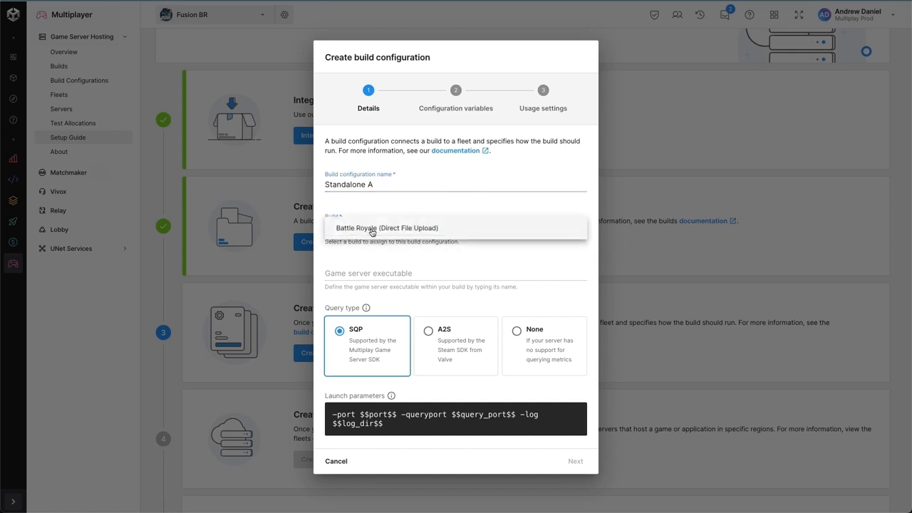
pyautogui.click(448, 232)
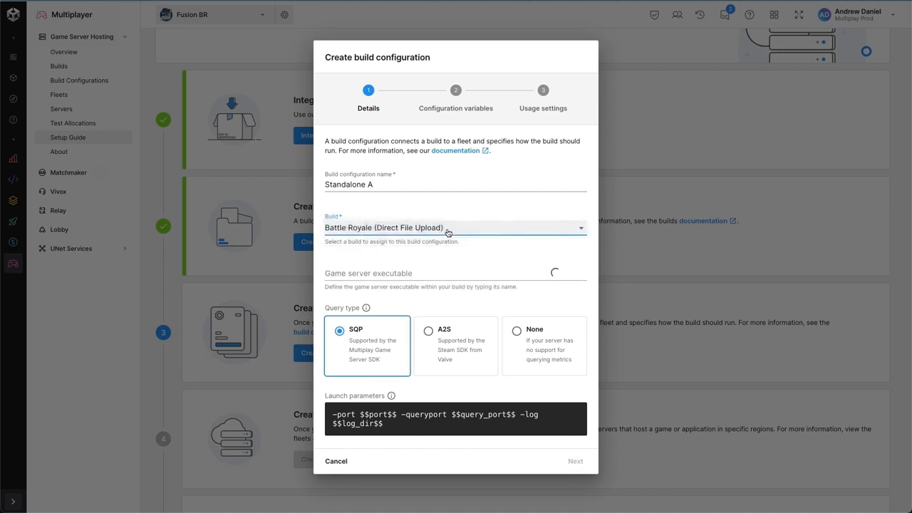
# Step: Set the build configuration's game server executable to battleroyale.x86_64
pyautogui.click(431, 274)
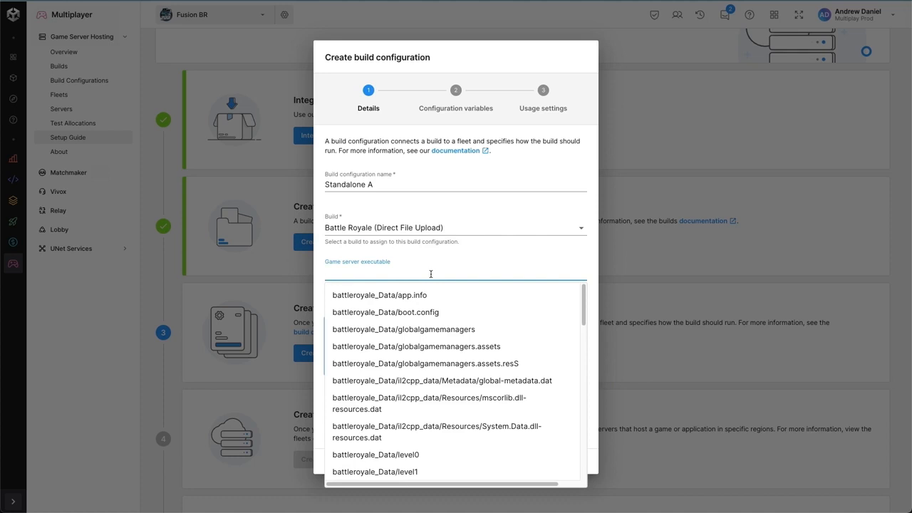
pyautogui.write('x86')
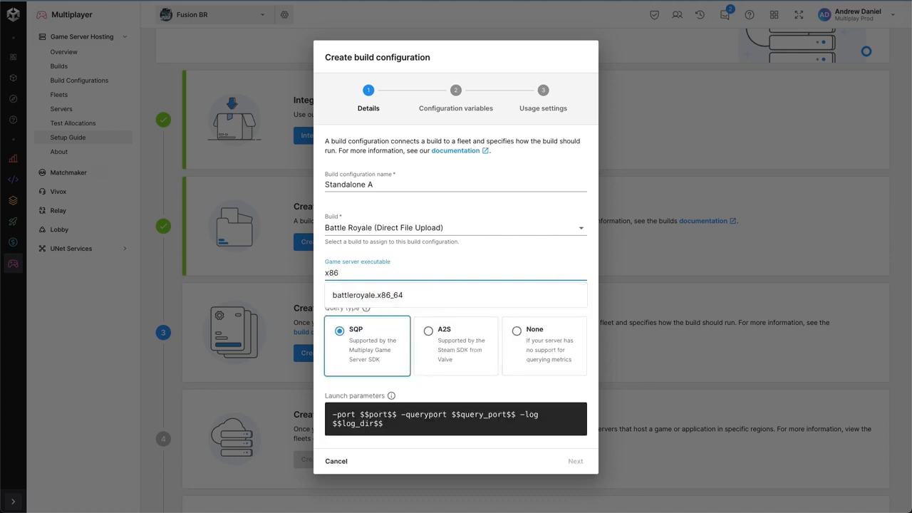
pyautogui.click(381, 298)
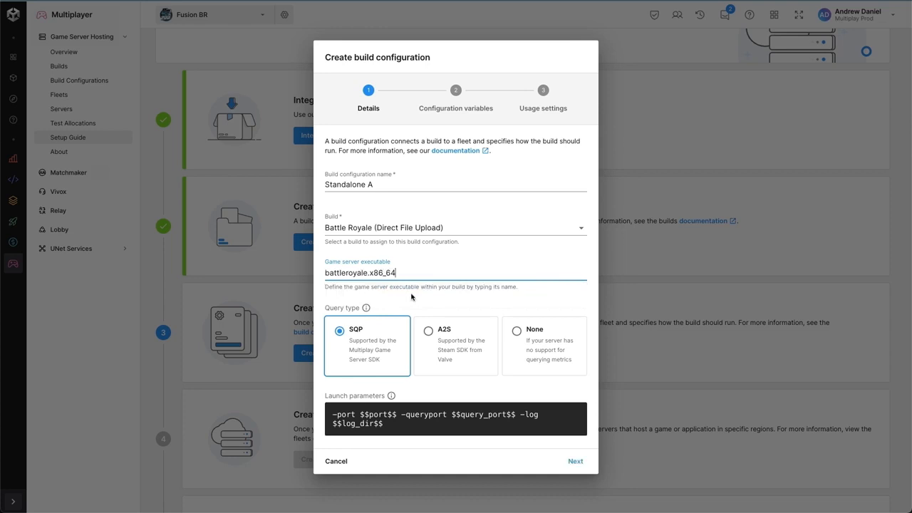
pyautogui.click(413, 296)
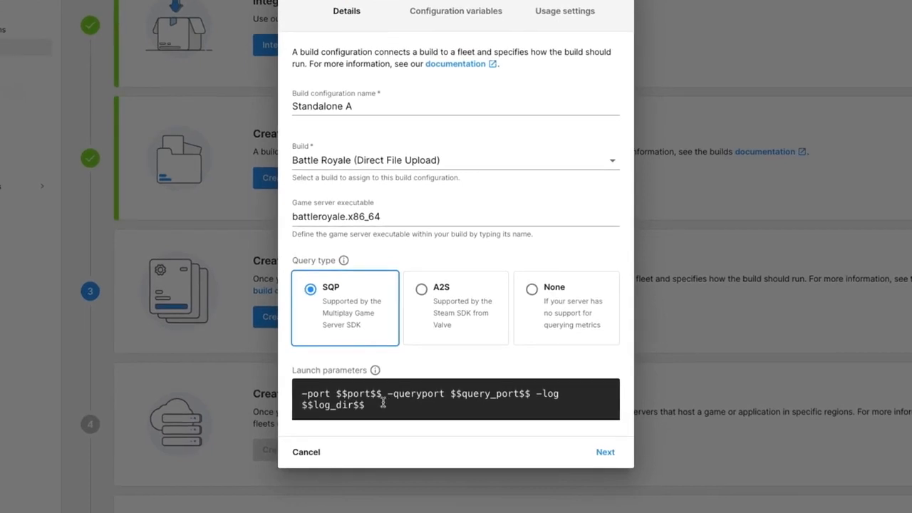
# Step: Replace the launch parameters with -nographics -dedicatedServer -batchmode -fps 60 -battleRoyale -logFile $$log_dir$$/Engine.log -dataPath $$log_dir$$ -port $$port$$ -region eu -serverName "Demo #$$serverid$$" -multiplay -sqp -maxPlayers 60
pyautogui.moveTo(382, 393); pyautogui.dragTo(336, 394)
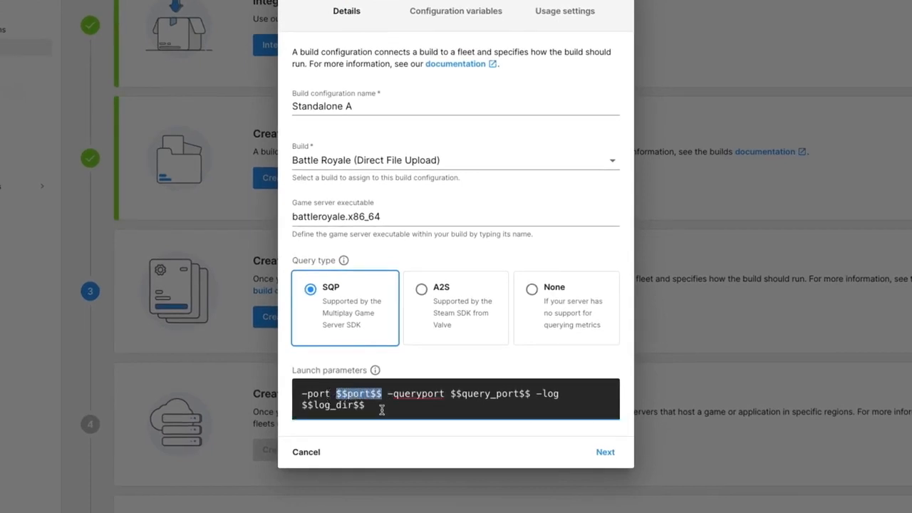
pyautogui.moveTo(531, 393); pyautogui.dragTo(454, 397)
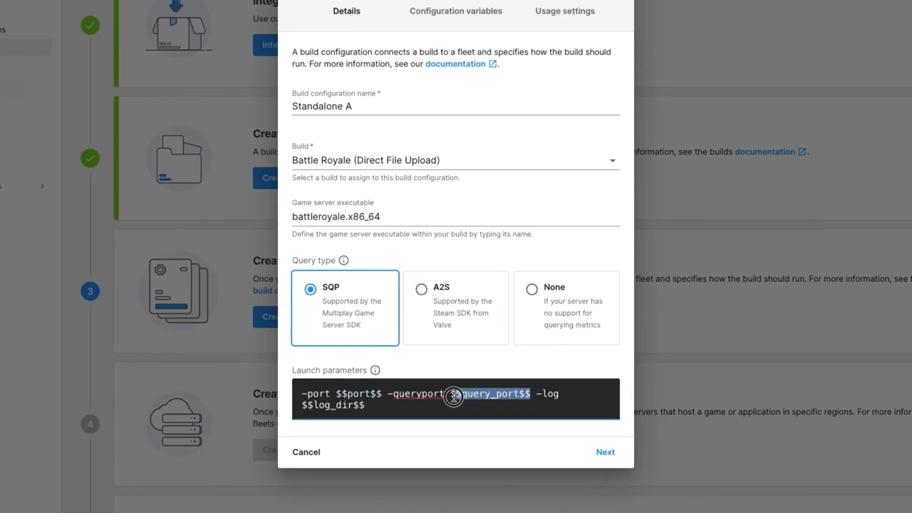
pyautogui.moveTo(364, 404); pyautogui.dragTo(300, 405)
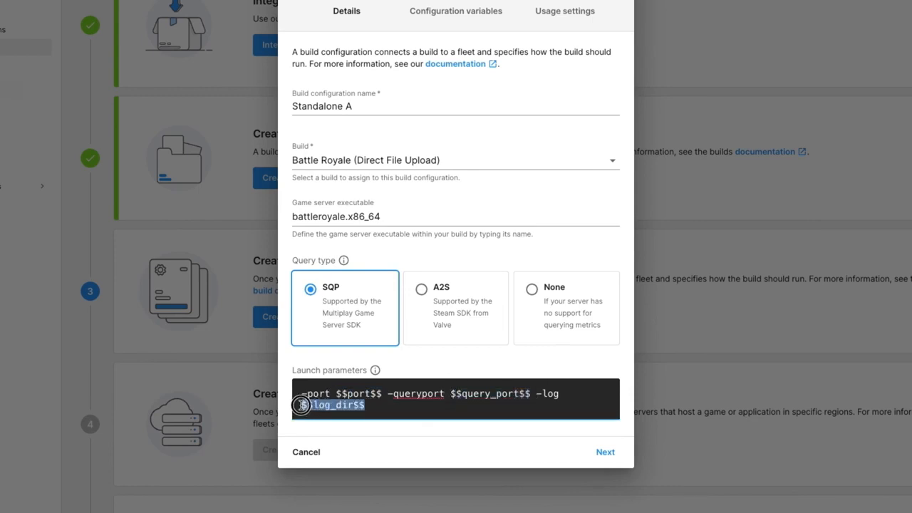
pyautogui.click(383, 407)
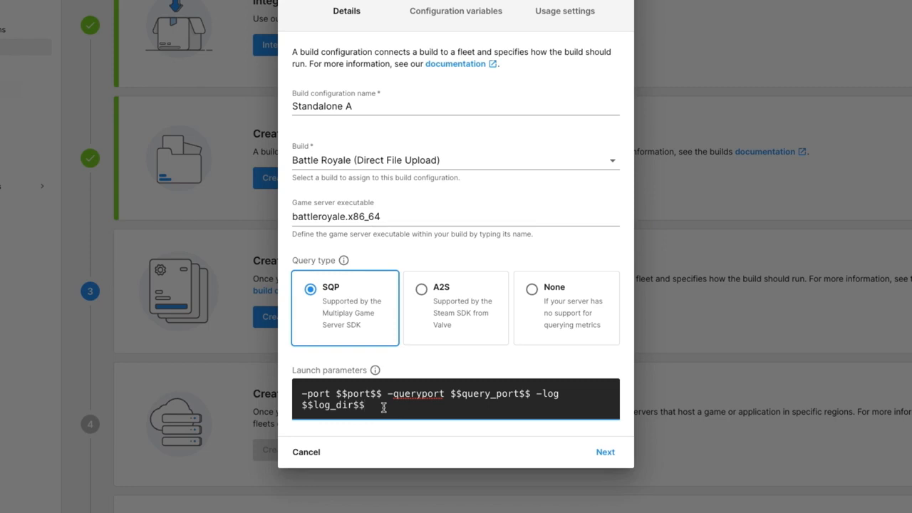
pyautogui.moveTo(383, 408); pyautogui.dragTo(299, 390)
pyautogui.write('-nographics -dedicatedServer -batchmode -fps 60 -battleRoyale -logFile $$log_dir$$/Engine.log -dataPath $$log_dir$$ -port $$port$$ -region eu -serverName "Demo #$$serverid$$" -multiplay -sqp -maxPlayers 60')
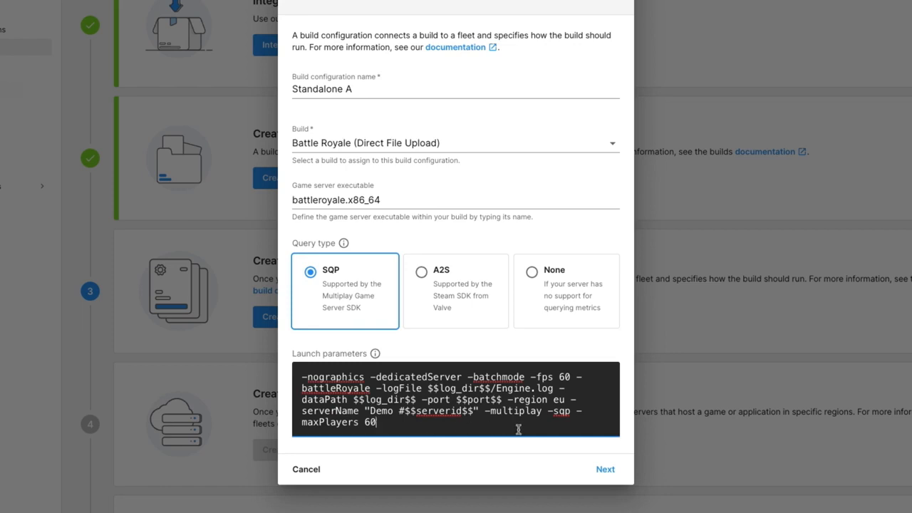
# Step: Examine the log directory, port, server name, maximum players, multiplay, dedicated server, batch mode and no-graphics arguments in the launch parameters
pyautogui.moveTo(491, 388); pyautogui.dragTo(433, 389)
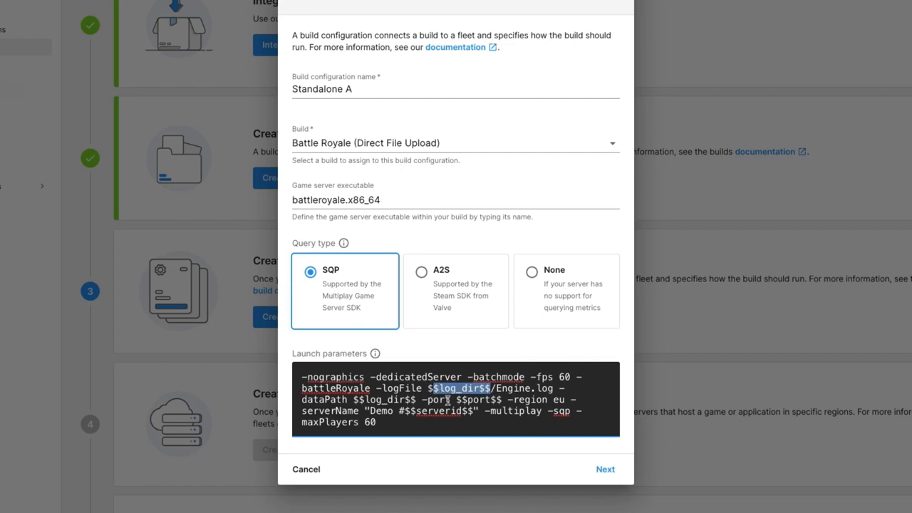
pyautogui.moveTo(502, 400); pyautogui.dragTo(455, 400)
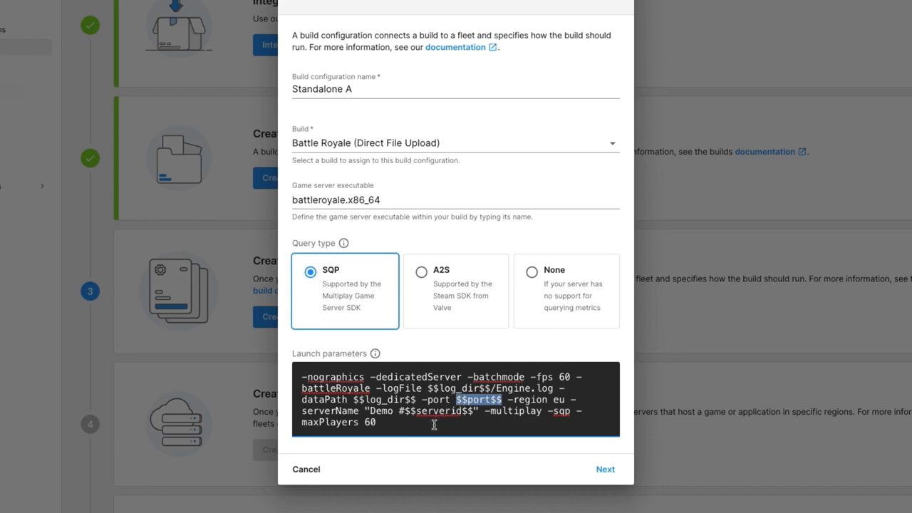
pyautogui.moveTo(395, 412); pyautogui.dragTo(471, 417)
pyautogui.moveTo(376, 422); pyautogui.dragTo(308, 423)
pyautogui.moveTo(542, 413); pyautogui.dragTo(487, 411)
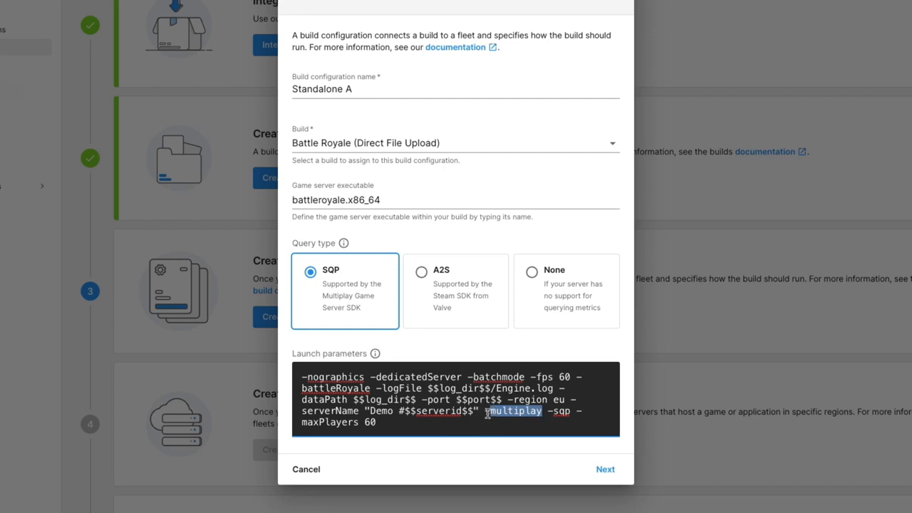
pyautogui.moveTo(462, 377); pyautogui.dragTo(375, 376)
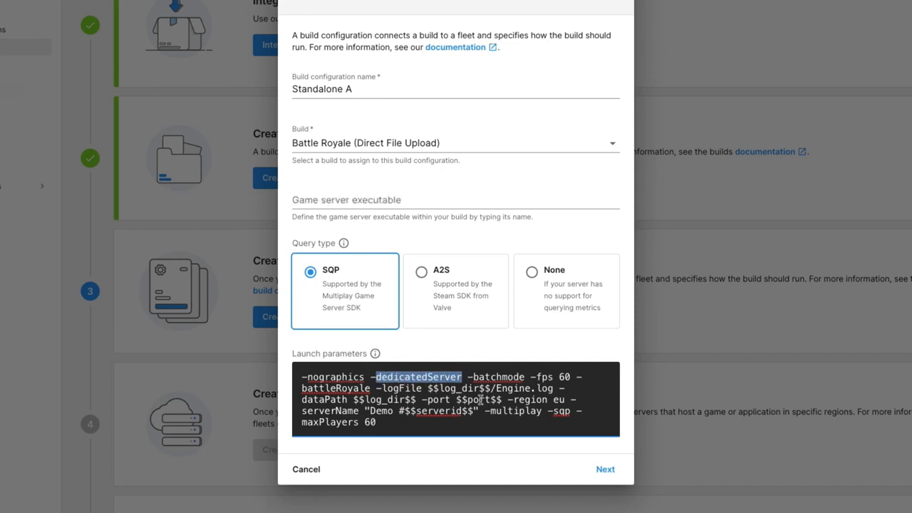
pyautogui.doubleClick(503, 377)
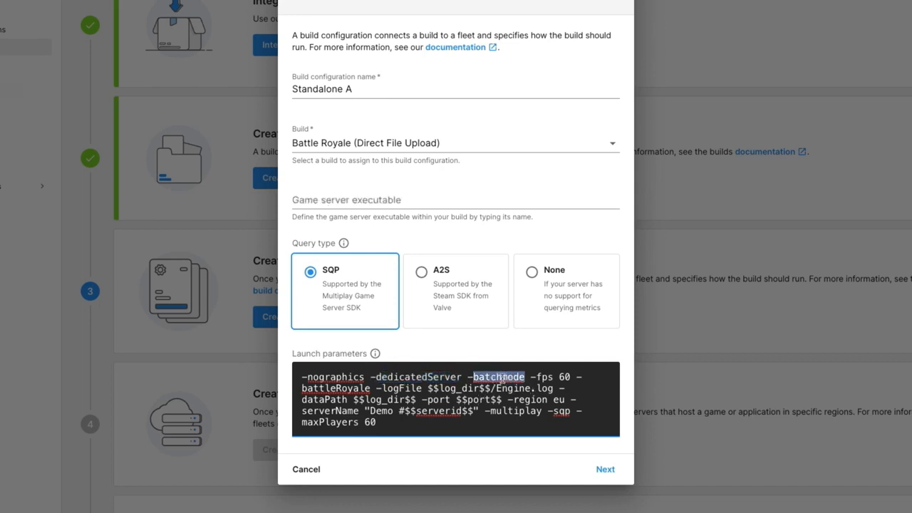
pyautogui.doubleClick(354, 377)
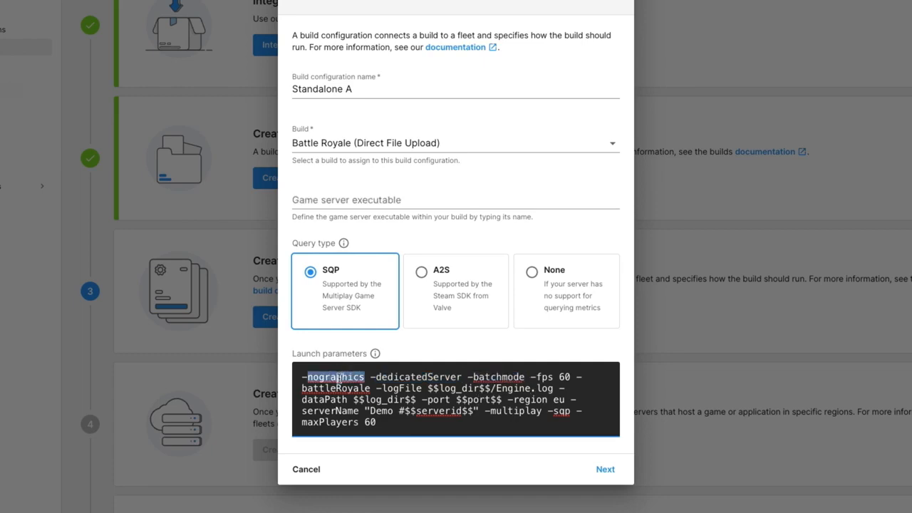
# Step: Set the game server executable to battleroyale.x86_64 and proceed to the usage settings without adding configuration variables
pyautogui.click(413, 202)
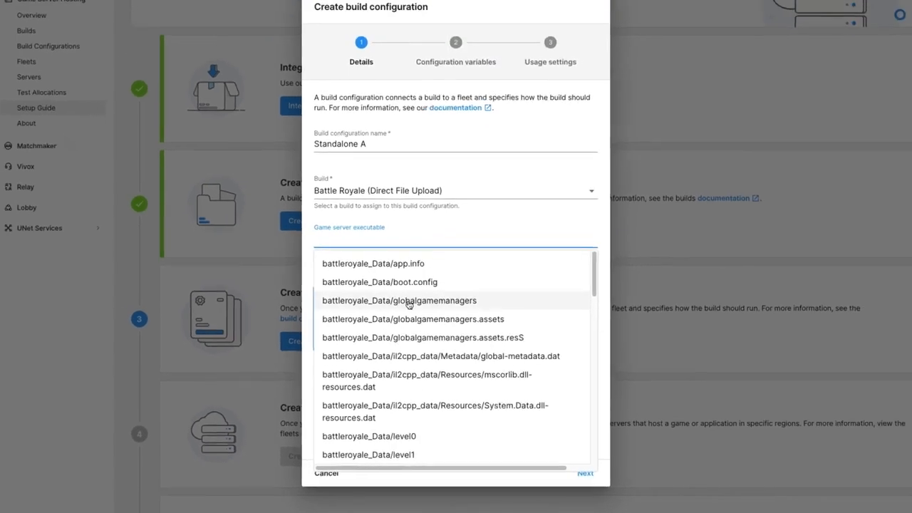
pyautogui.write('x86')
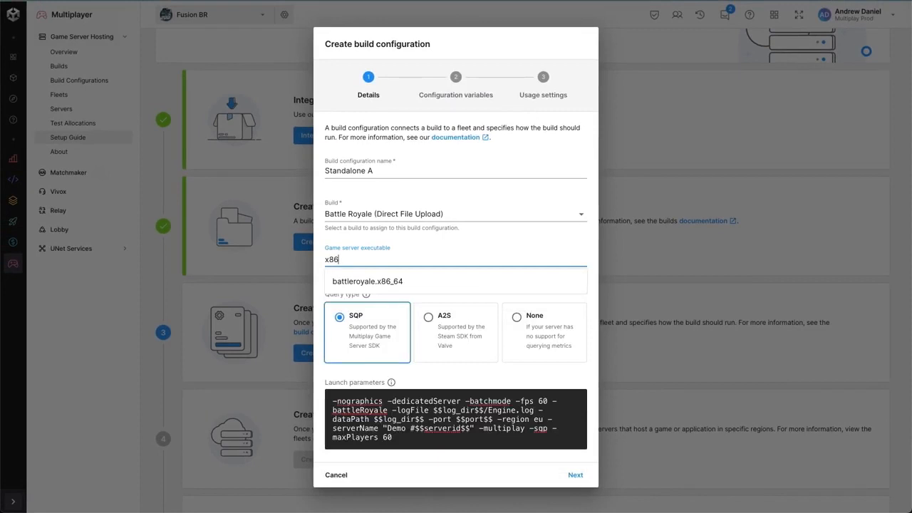
pyautogui.click(388, 281)
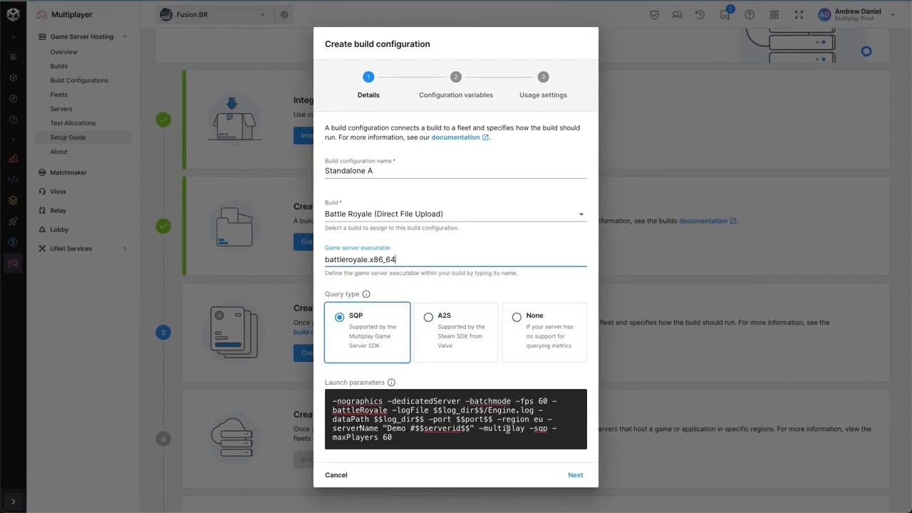
pyautogui.click(574, 475)
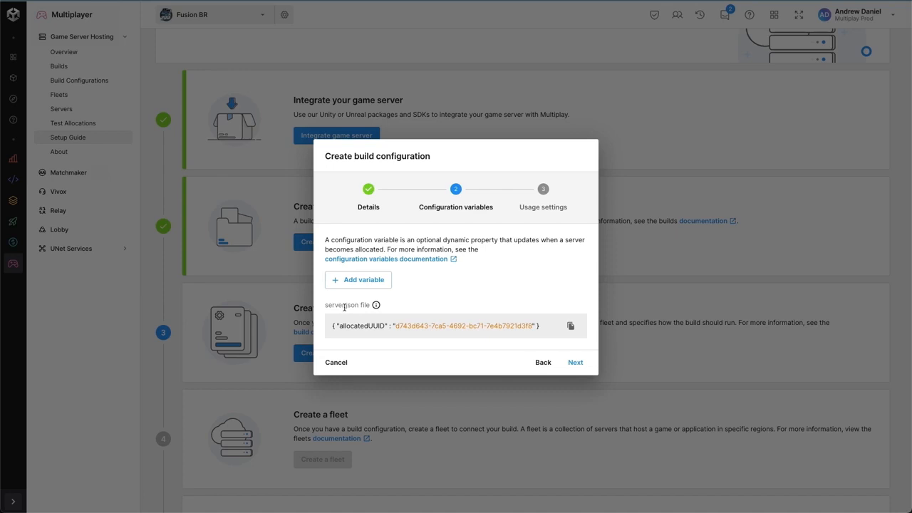
pyautogui.moveTo(325, 305); pyautogui.dragTo(361, 305)
pyautogui.click(575, 362)
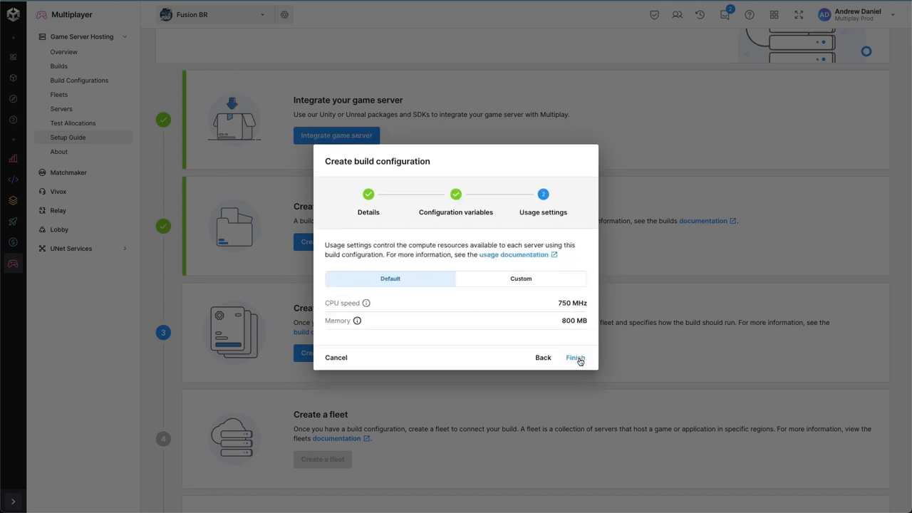
# Step: Set custom usage settings of 2000 MHz CPU speed and 1024 MB memory, and finish creating the build configuration
pyautogui.click(514, 282)
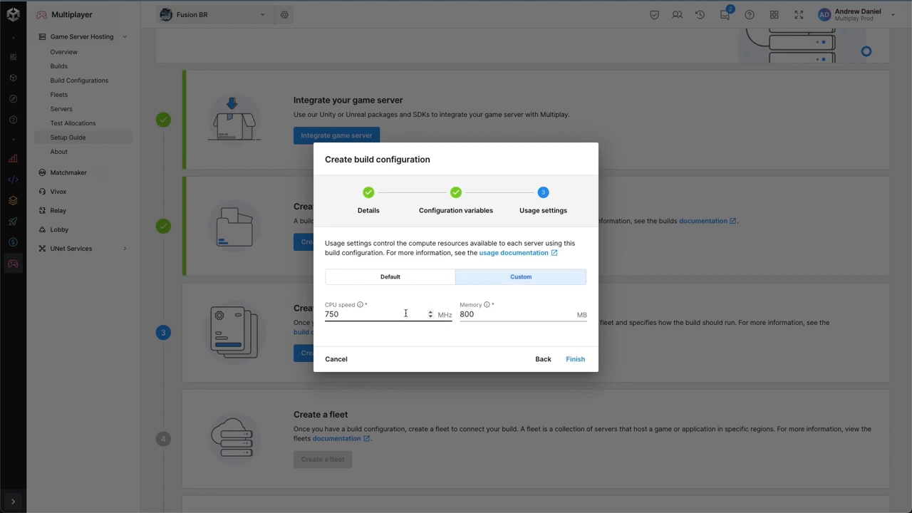
pyautogui.moveTo(404, 313); pyautogui.dragTo(316, 316)
pyautogui.write('2000')
pyautogui.press('Tab')
pyautogui.write('1024')
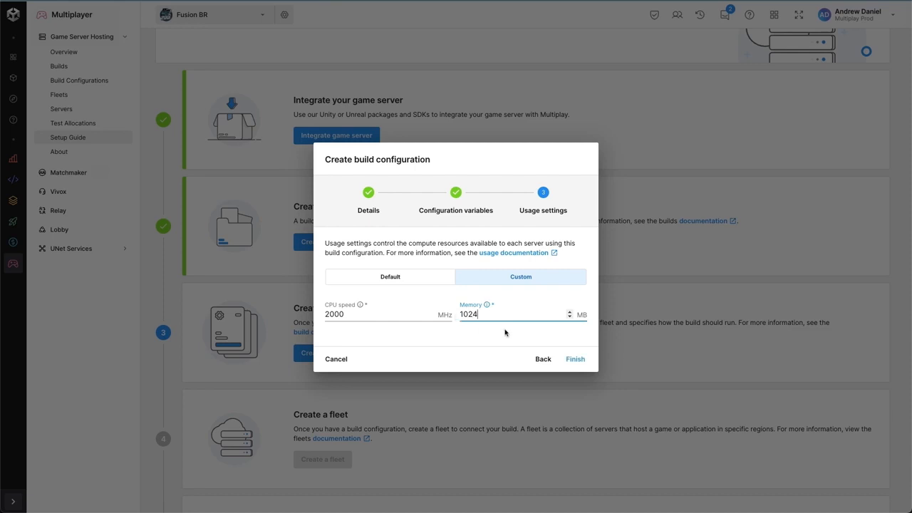
pyautogui.click(568, 360)
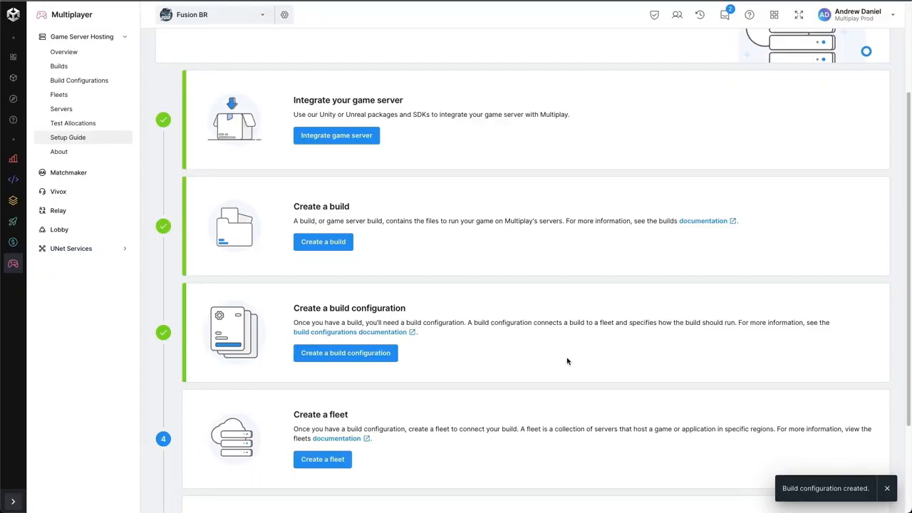
# Step: Start a fleet named Production, assign the Standalone A build configuration to it and proceed to its scaling settings
pyautogui.scroll(-1, 545, 357)
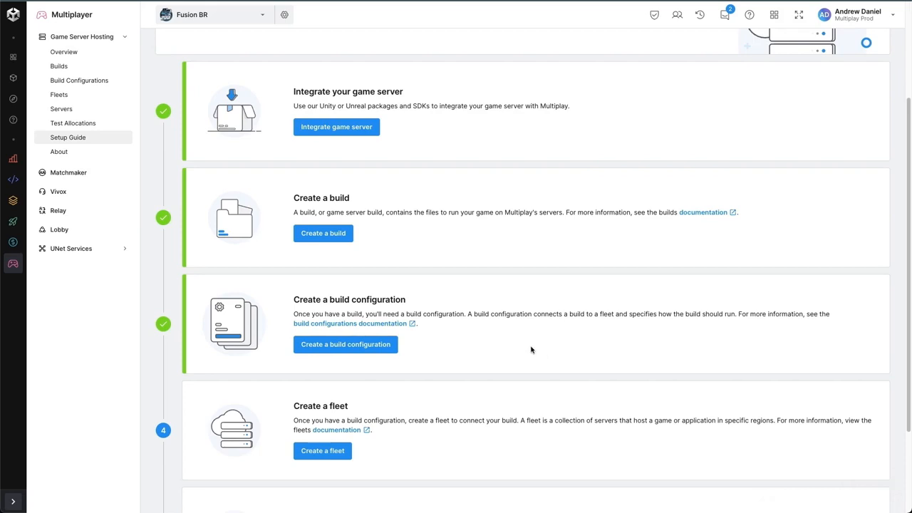
pyautogui.scroll(-2, 528, 350)
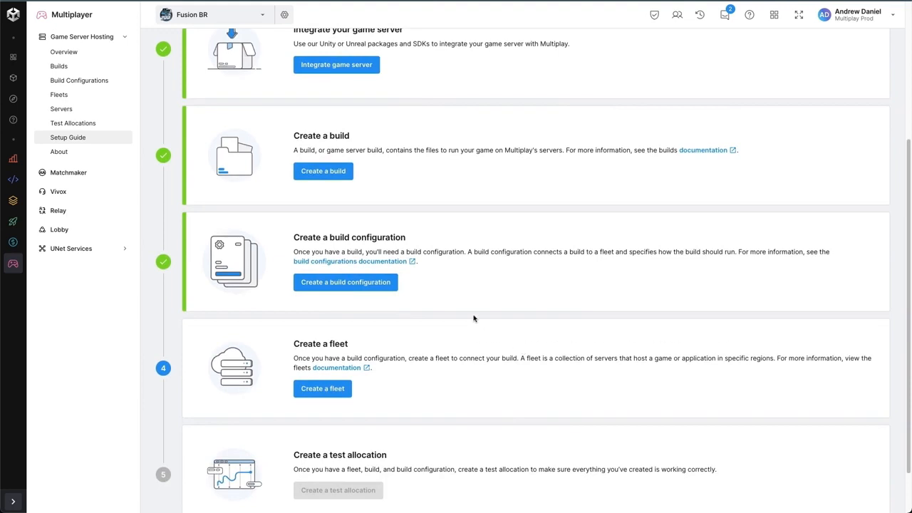
pyautogui.scroll(-2, 473, 318)
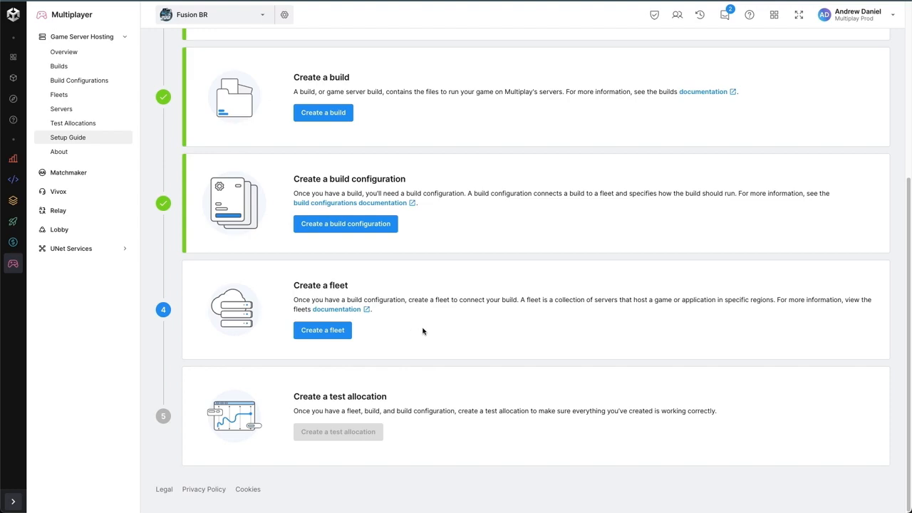
pyautogui.click(339, 331)
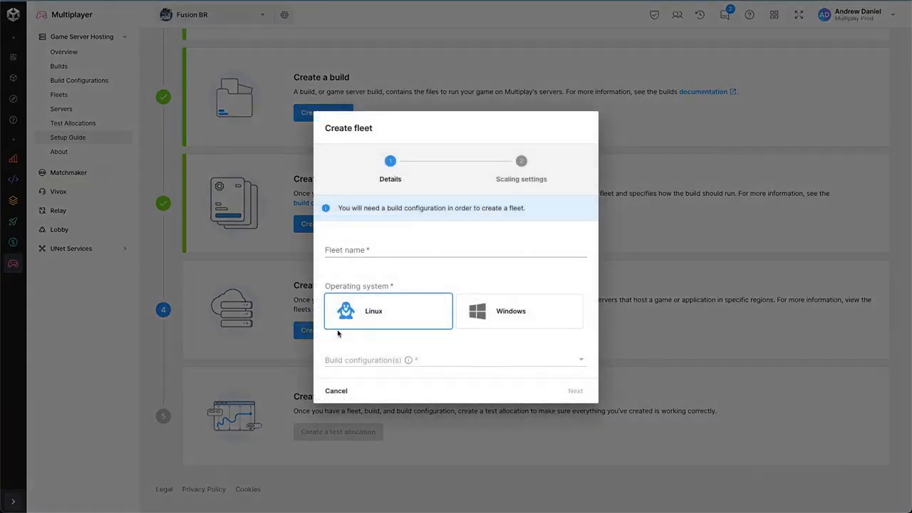
pyautogui.click(444, 251)
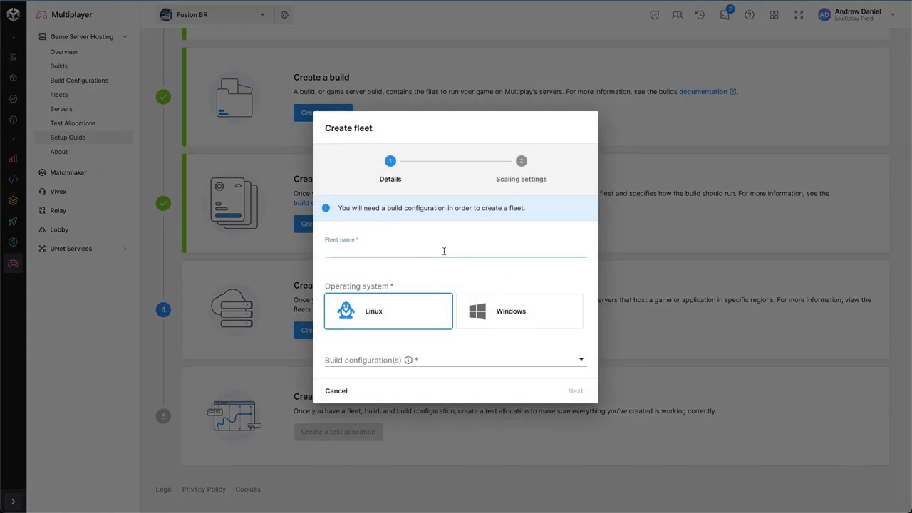
pyautogui.write('Production')
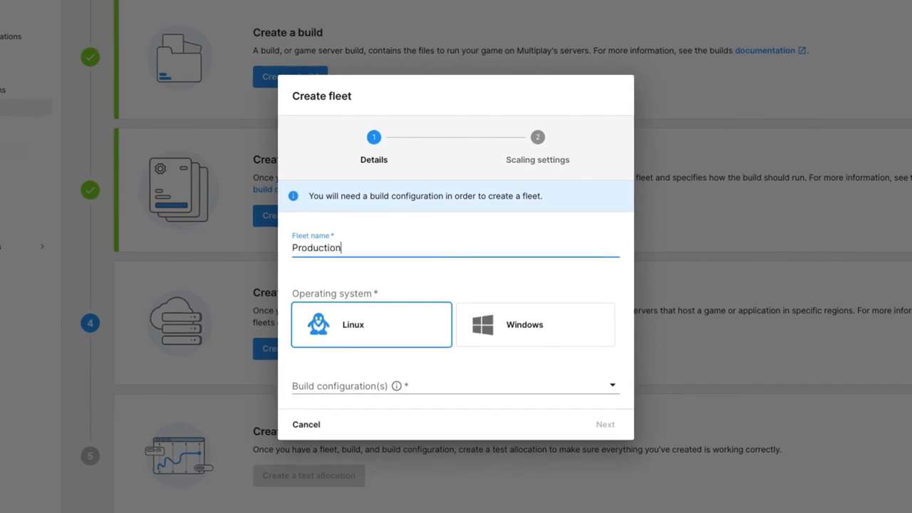
pyautogui.click(415, 385)
pyautogui.click(399, 409)
pyautogui.click(429, 363)
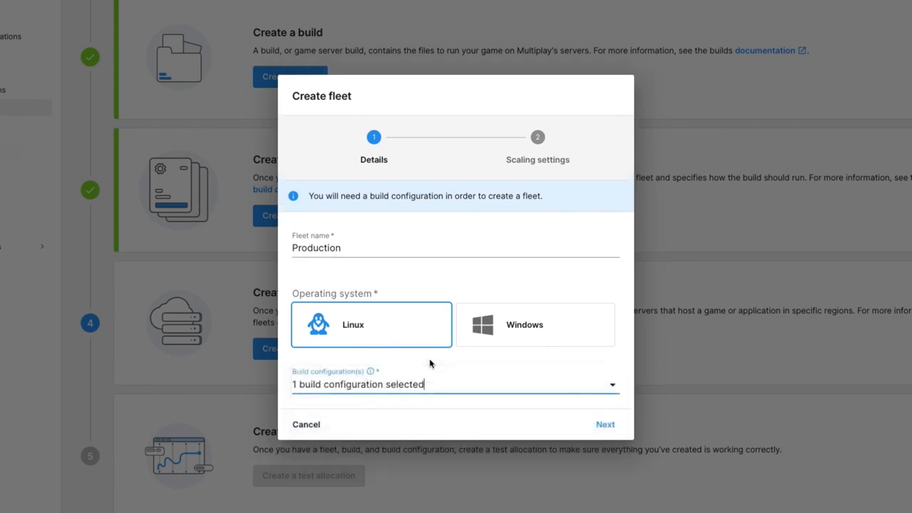
pyautogui.click(598, 423)
# Step: Set the fleet's region to Europe with 1 minimum available server and 4 maximum servers, and finish creating the fleet
pyautogui.click(327, 292)
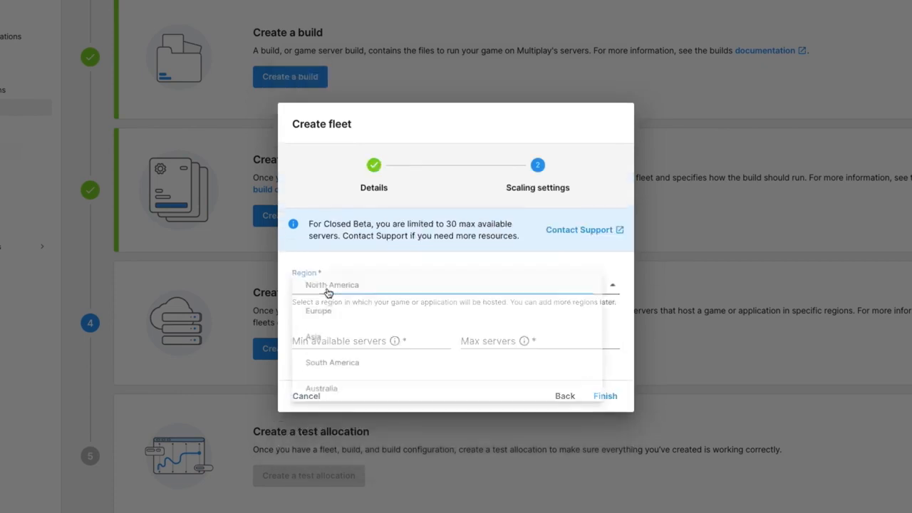
pyautogui.click(370, 311)
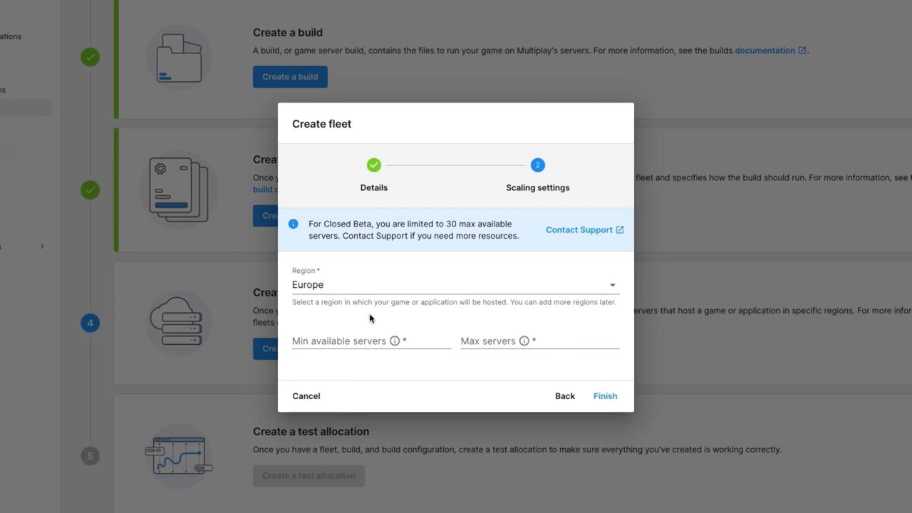
pyautogui.click(349, 333)
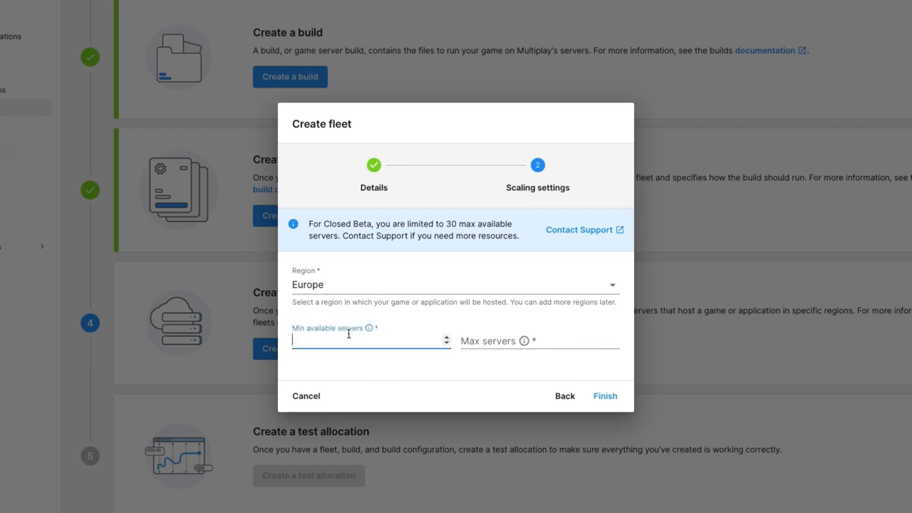
pyautogui.write('1')
pyautogui.click(492, 341)
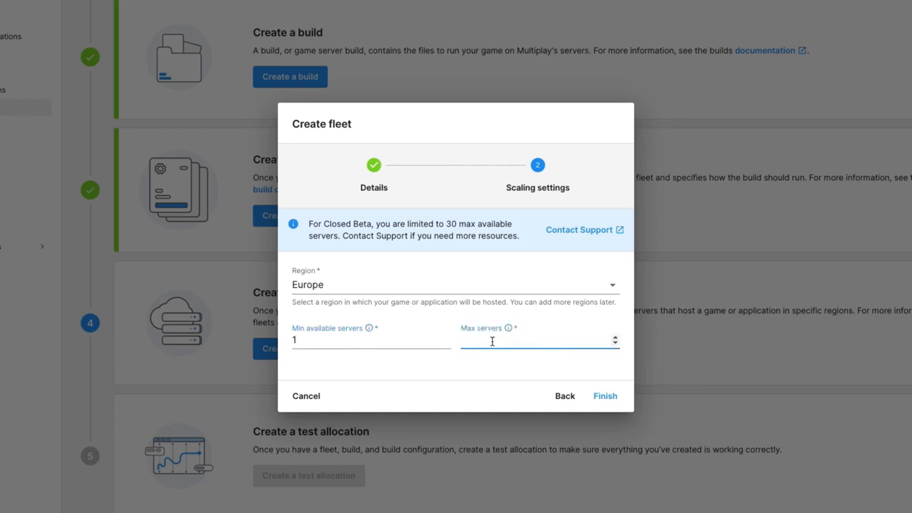
pyautogui.write('4')
pyautogui.click(506, 367)
pyautogui.click(609, 398)
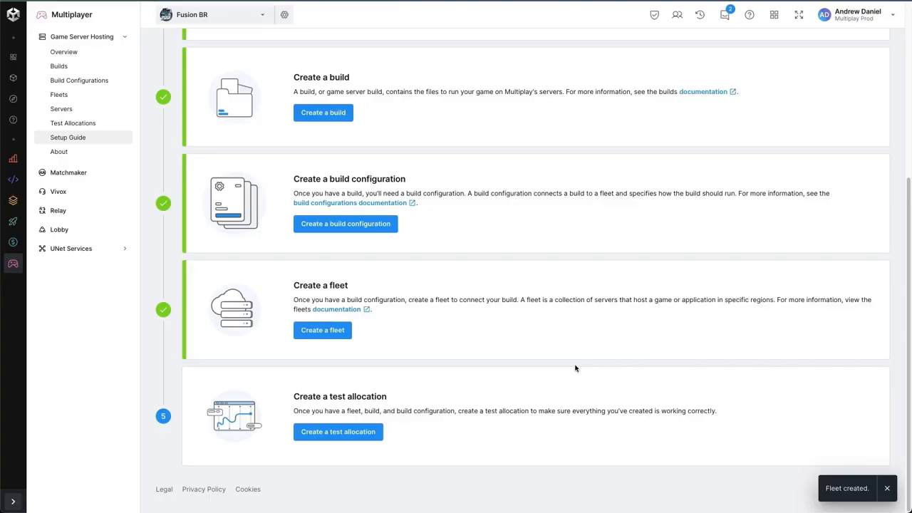
# Step: Review the completed setup guide sections and examine the Battle Royale build's details, files, version history and installs
pyautogui.scroll(1, 575, 368)
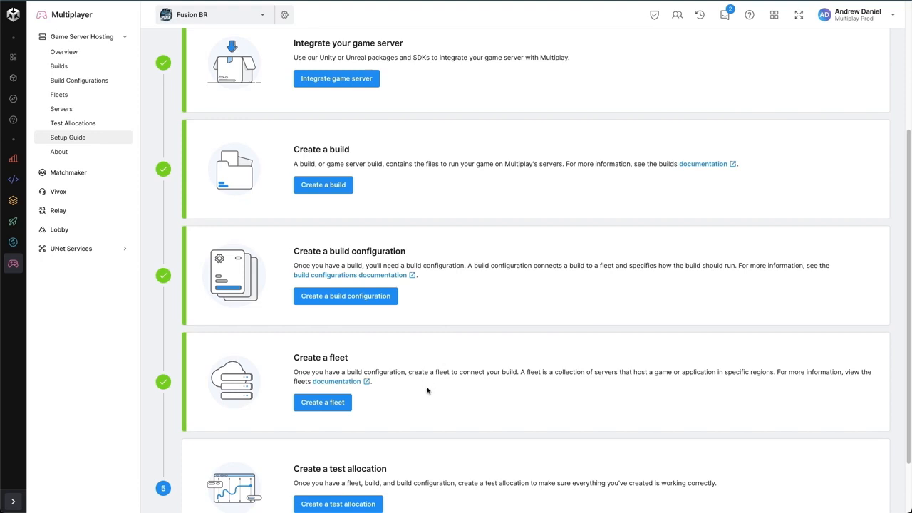
pyautogui.scroll(1, 428, 391)
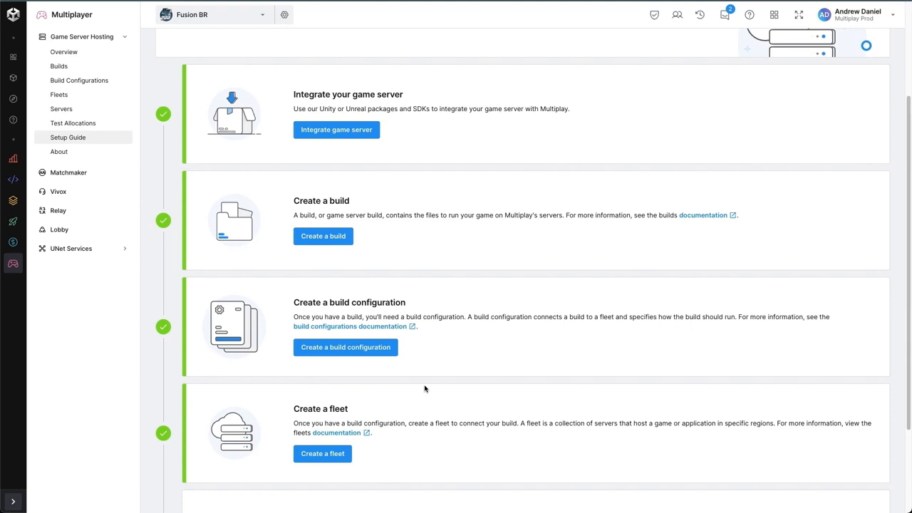
pyautogui.scroll(-5, 424, 389)
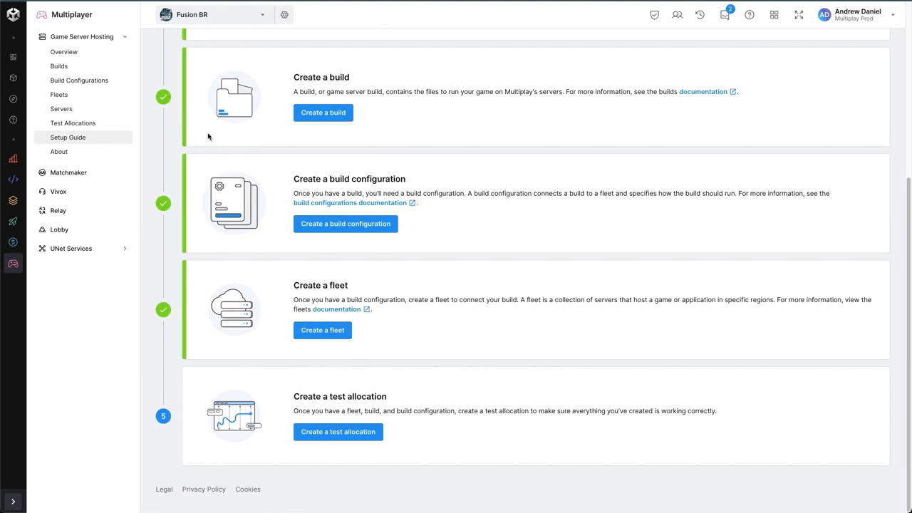
pyautogui.click(76, 65)
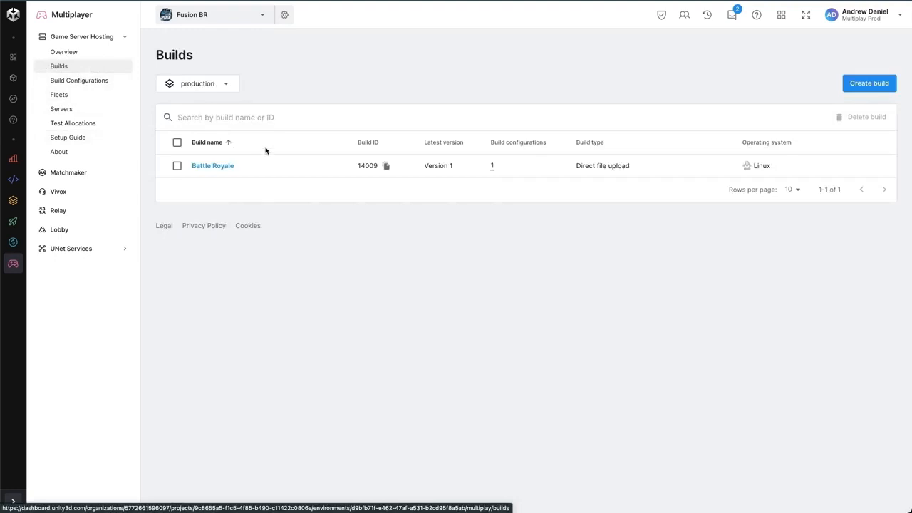
pyautogui.click(230, 166)
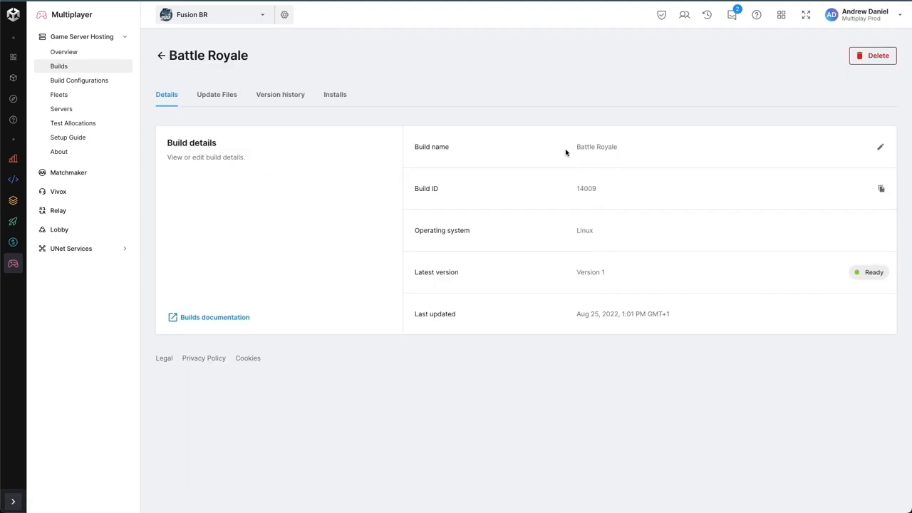
pyautogui.click(227, 97)
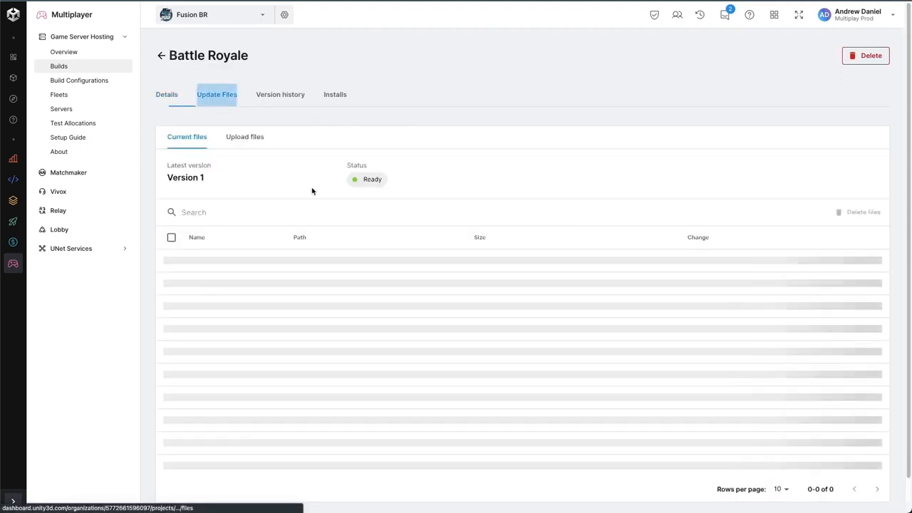
pyautogui.click(271, 99)
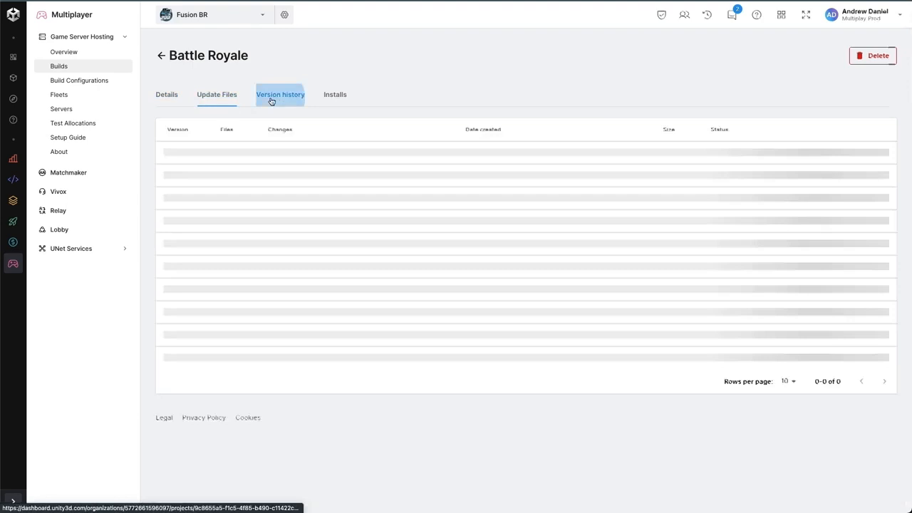
pyautogui.click(330, 99)
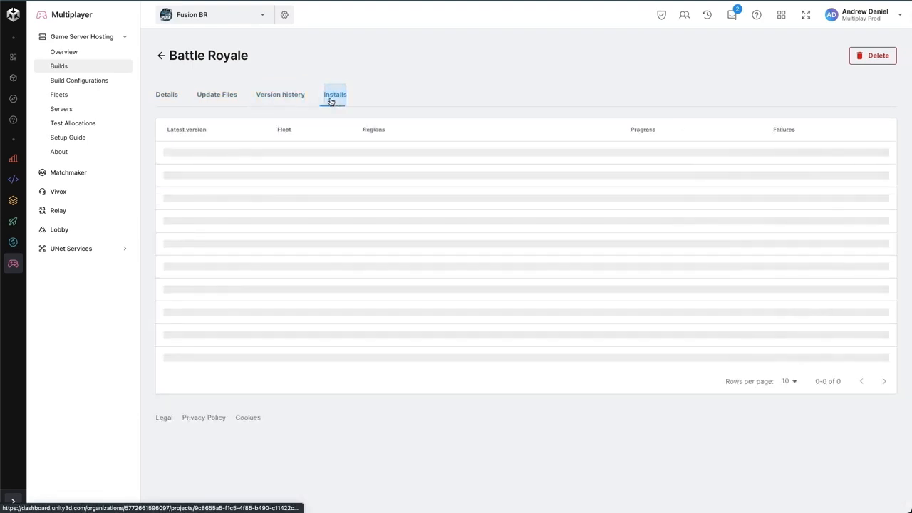
# Step: Examine the Standalone A build configuration's details, launch parameters and usage settings
pyautogui.click(93, 82)
pyautogui.click(203, 168)
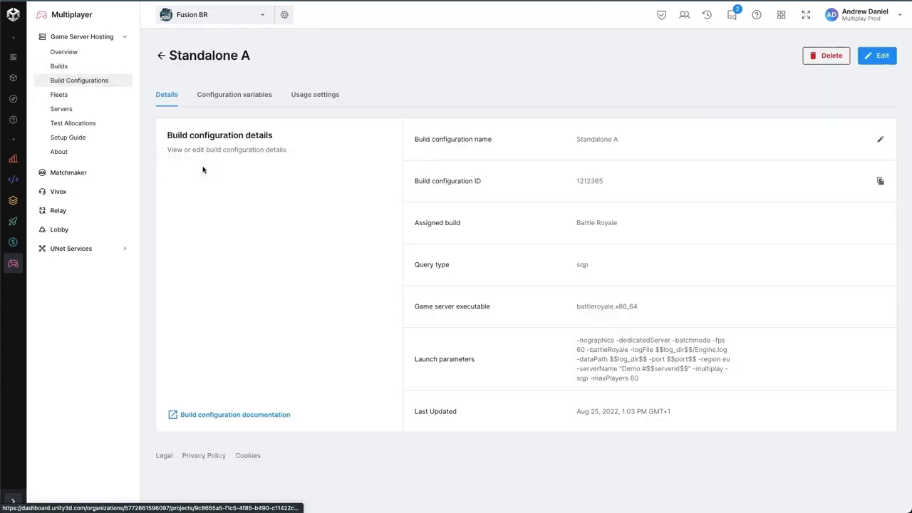
pyautogui.moveTo(649, 384); pyautogui.dragTo(577, 335)
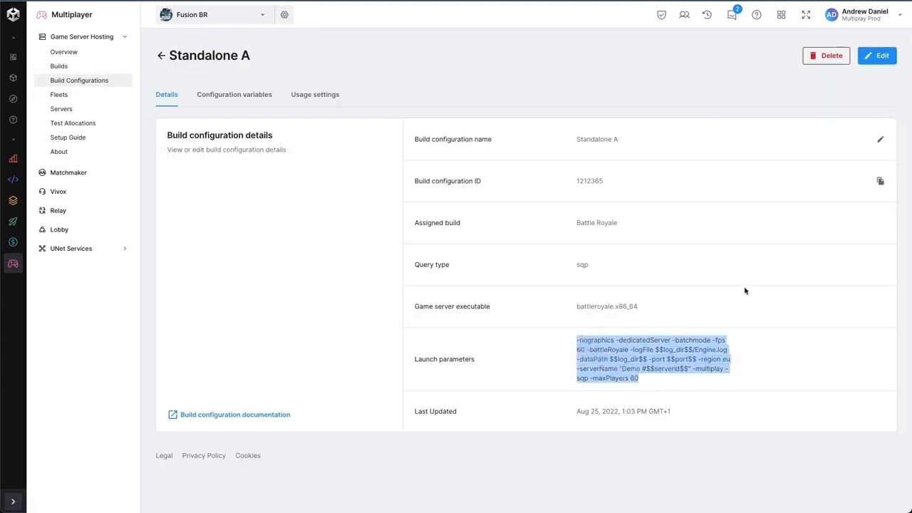
pyautogui.click(327, 100)
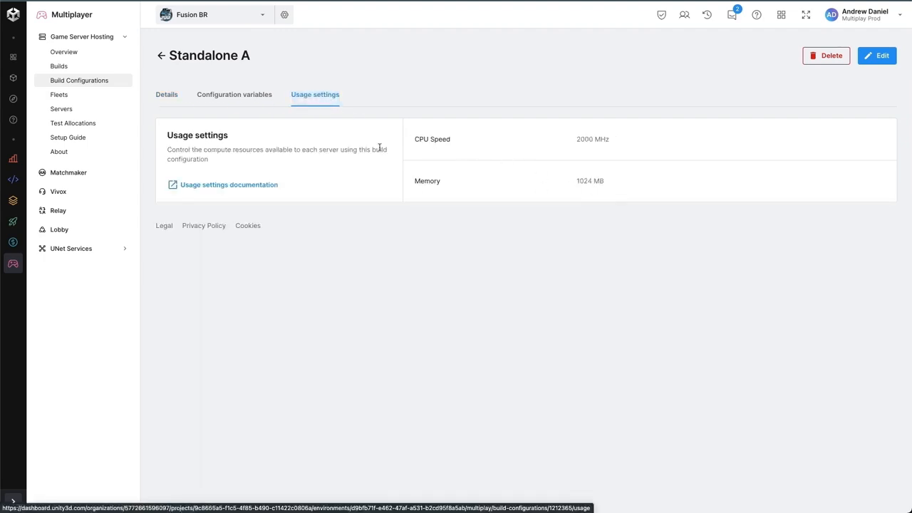
# Step: Examine the Production fleet's assigned build configurations and its regional scaling settings
pyautogui.click(77, 101)
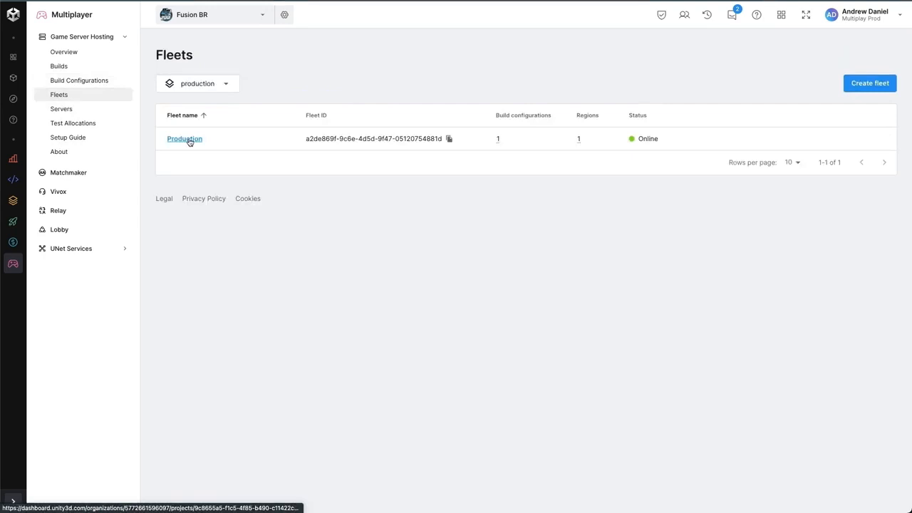
pyautogui.click(190, 140)
pyautogui.click(238, 102)
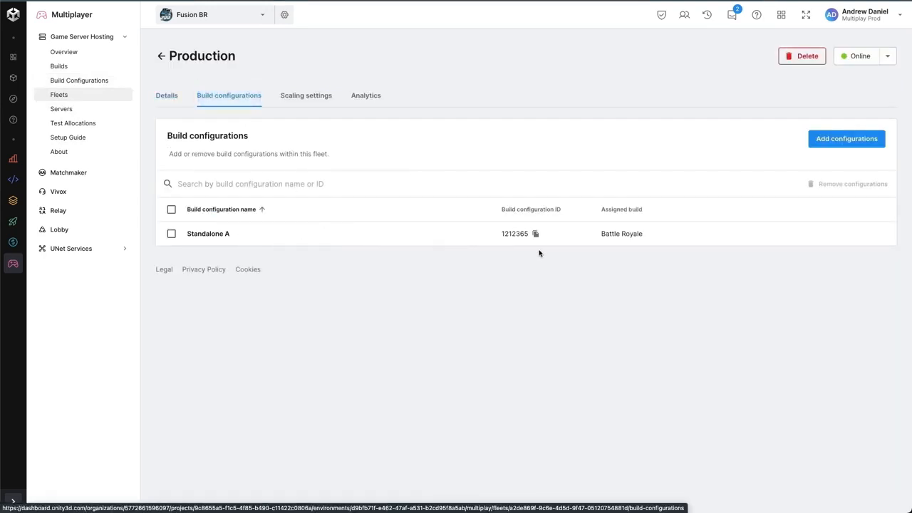
pyautogui.click(303, 97)
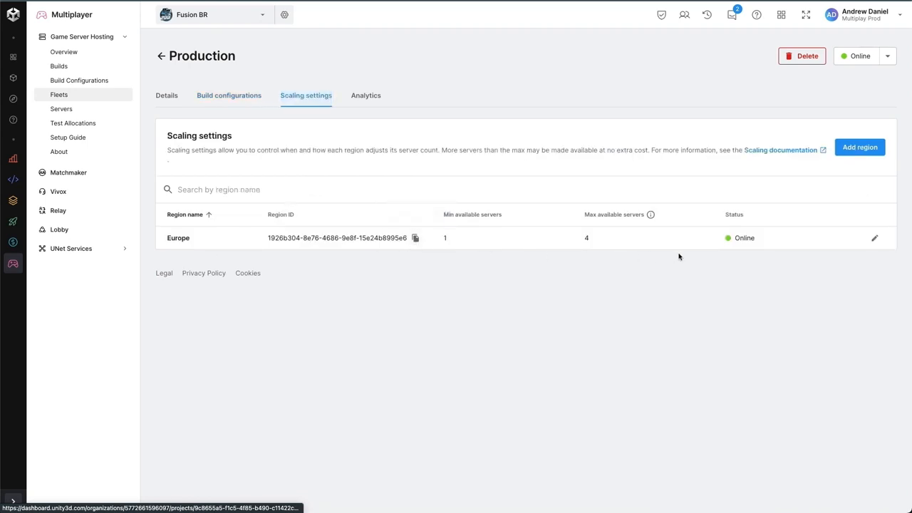
# Step: Check the Production fleet's analytics and return to its scaling settings
pyautogui.click(354, 95)
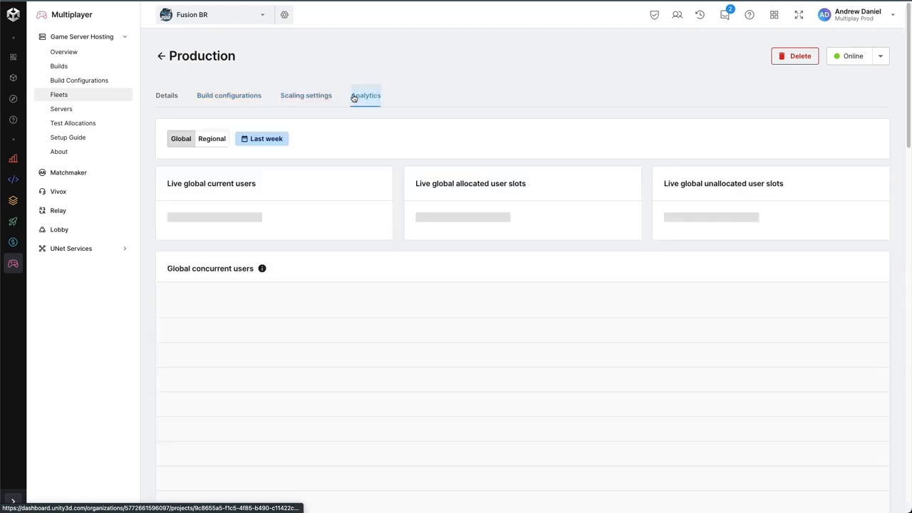
pyautogui.click(316, 96)
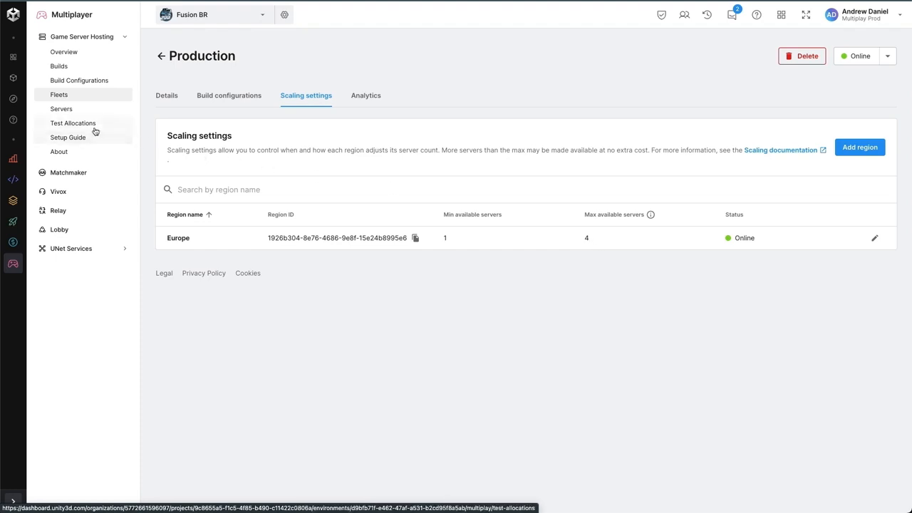
# Step: From the setup guide, start a test allocation for the Production fleet in the Europe region with the Standalone A build configuration
pyautogui.click(71, 138)
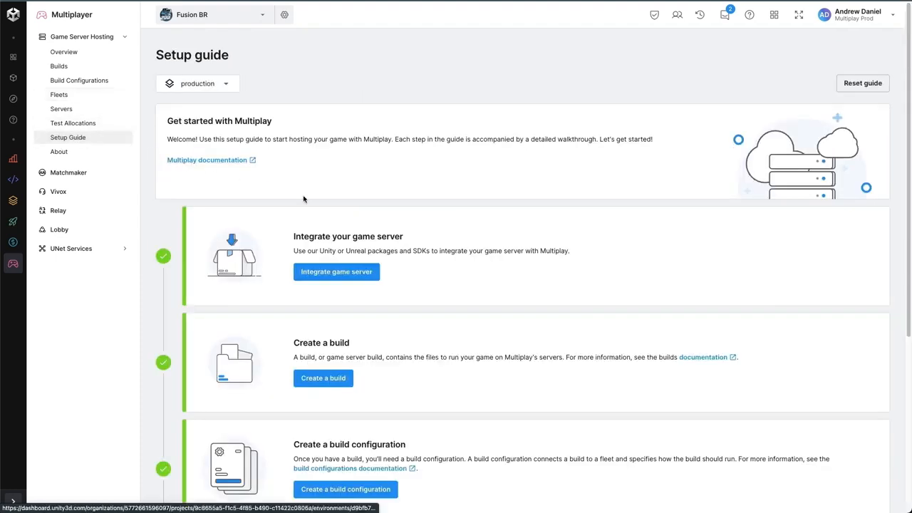
pyautogui.scroll(-5, 471, 230)
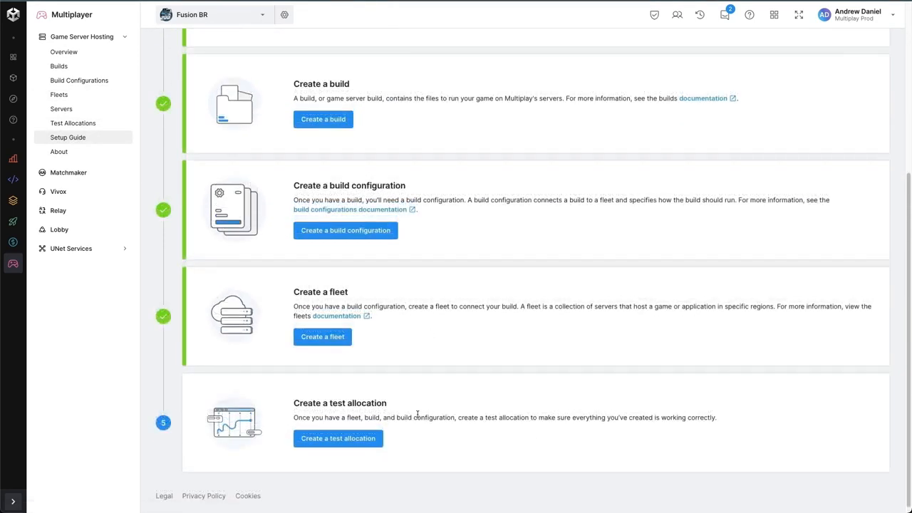
pyautogui.click(352, 439)
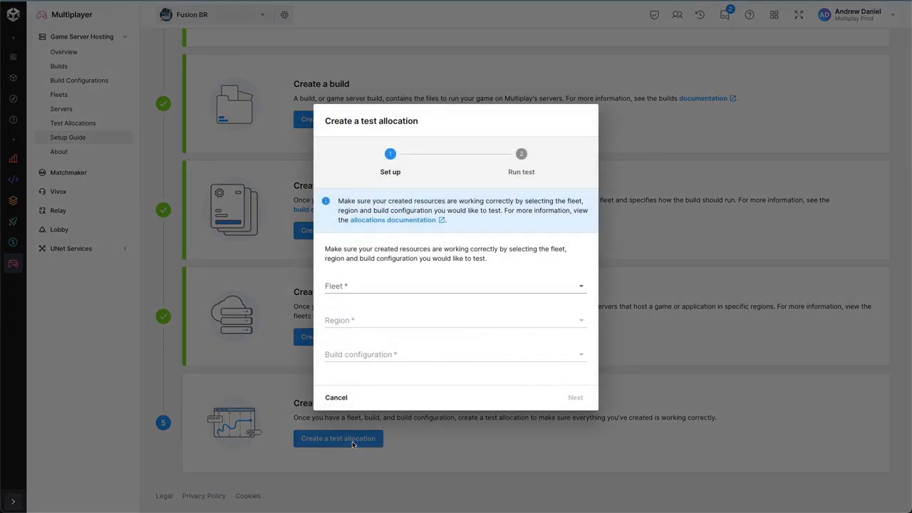
pyautogui.click(412, 292)
pyautogui.click(410, 291)
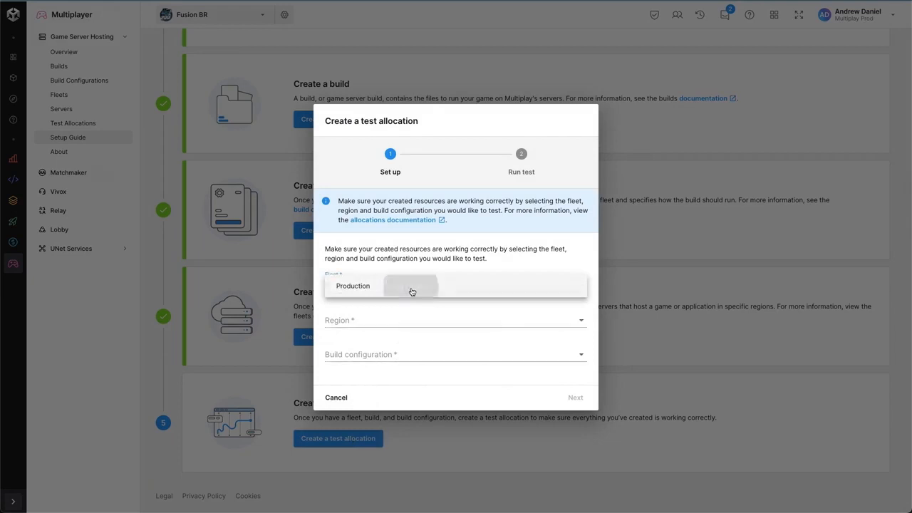
pyautogui.click(394, 318)
pyautogui.click(391, 323)
pyautogui.click(386, 353)
pyautogui.click(386, 354)
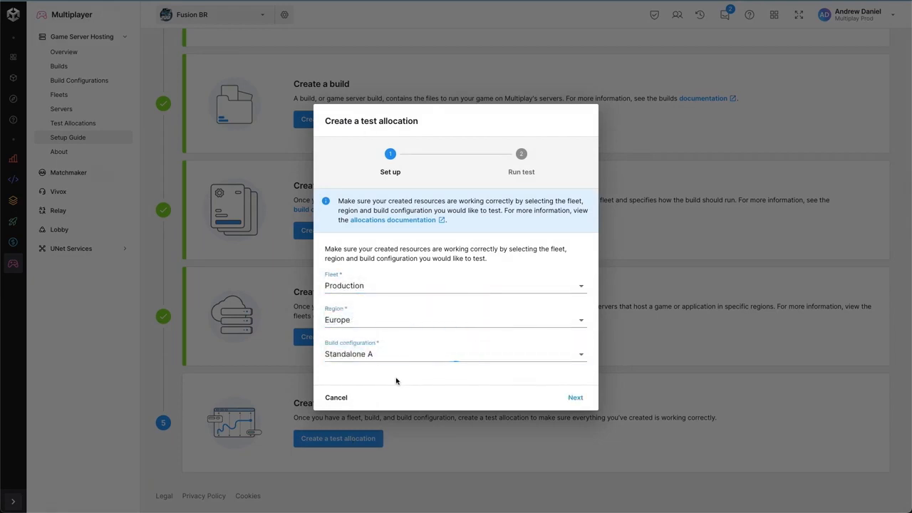
# Step: Run the test allocation and finish it to complete the setup guide
pyautogui.click(575, 397)
pyautogui.click(357, 246)
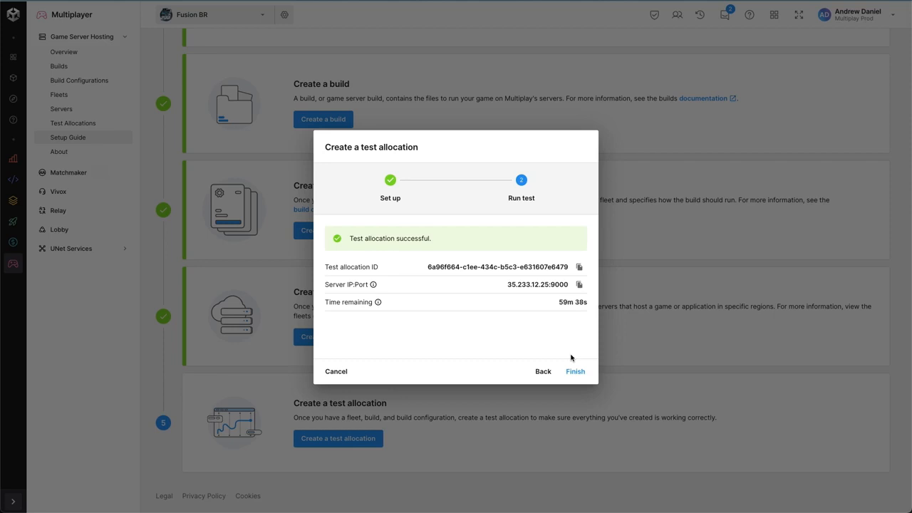
pyautogui.click(573, 371)
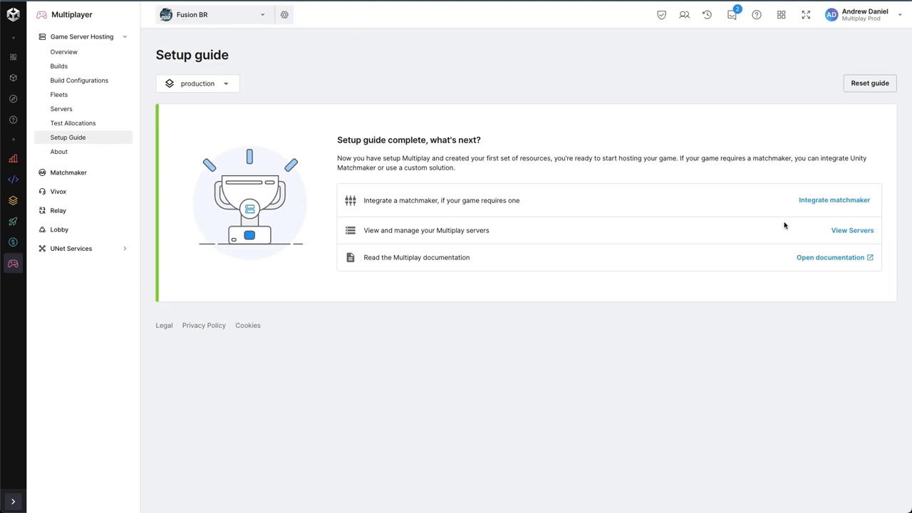
# Step: View the Multiplay servers and examine the allocated server's analytics, events and logs
pyautogui.click(839, 233)
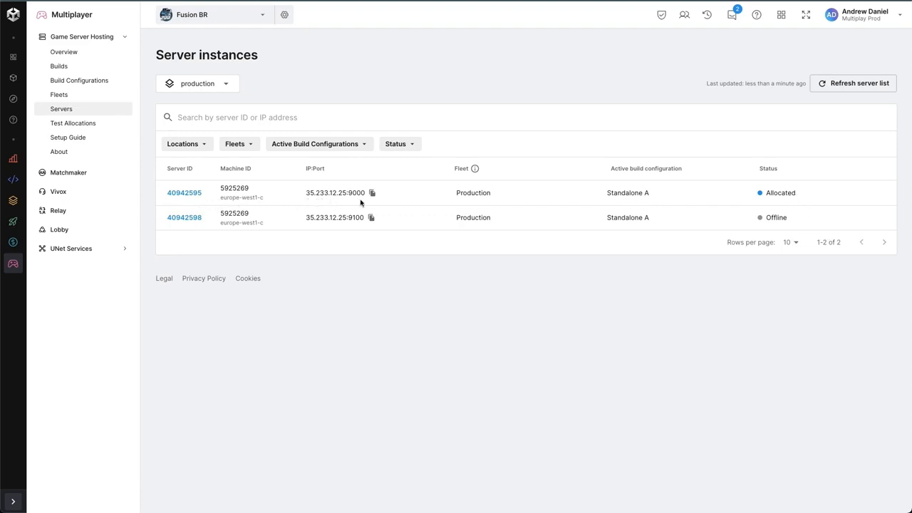
pyautogui.click(173, 194)
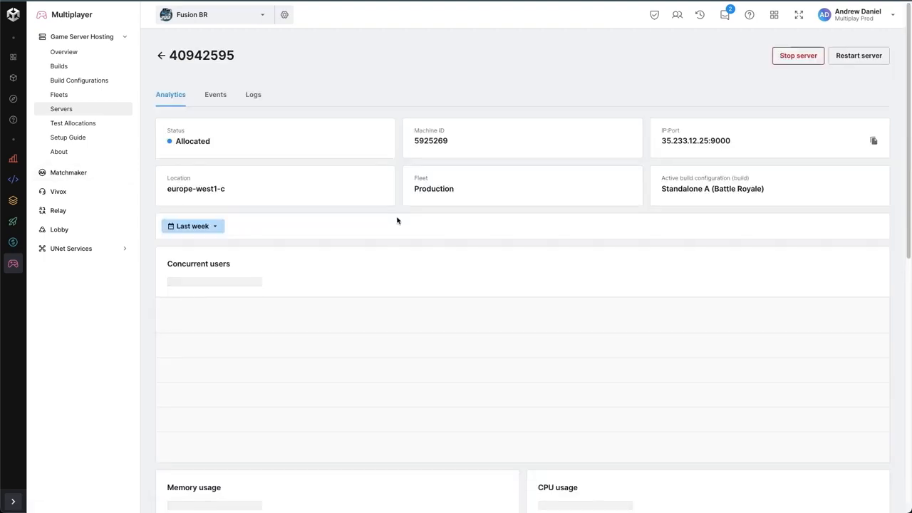
pyautogui.click(216, 94)
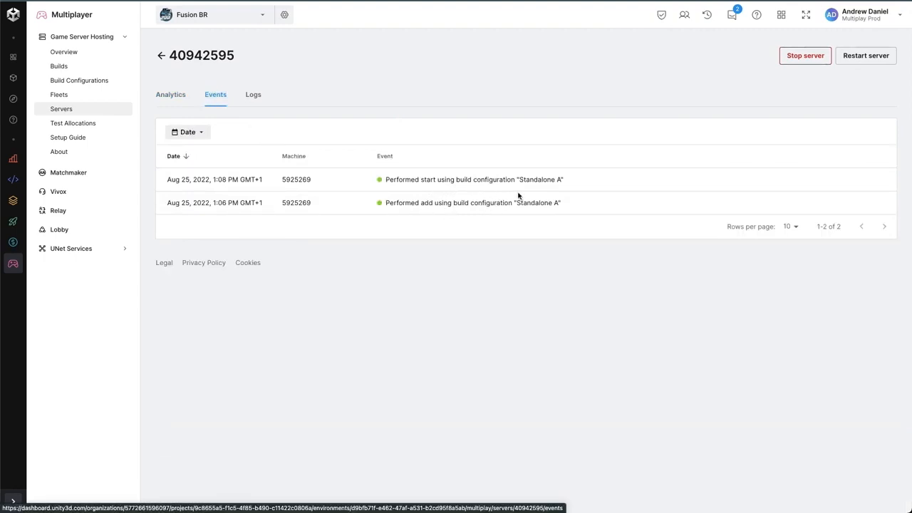
pyautogui.click(253, 97)
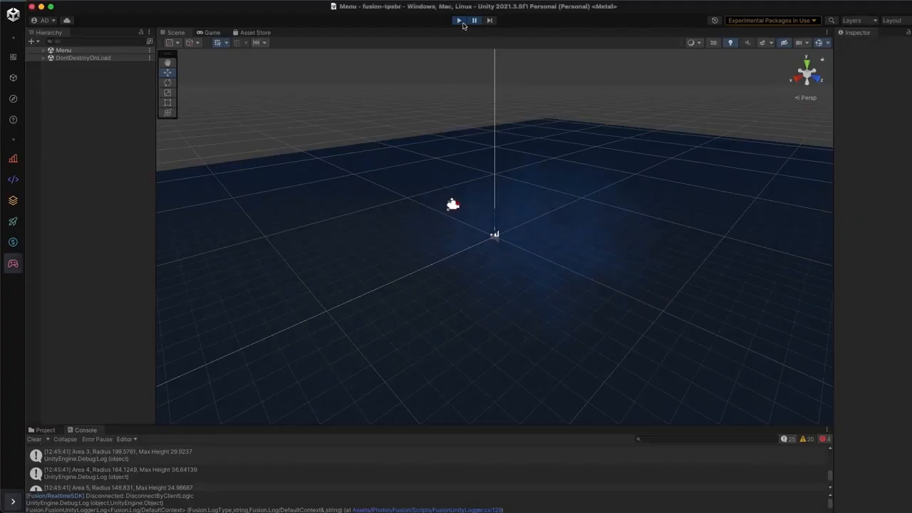
# Step: Switch to the Unity editor, restart Play mode and set the game's graphics quality to Low and resolution to 1920 x 1080
pyautogui.click(460, 21)
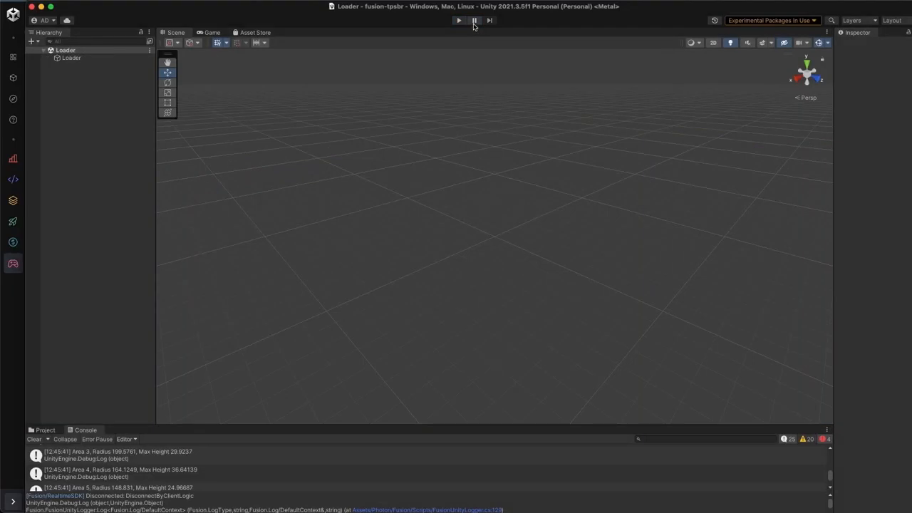
pyautogui.click(459, 22)
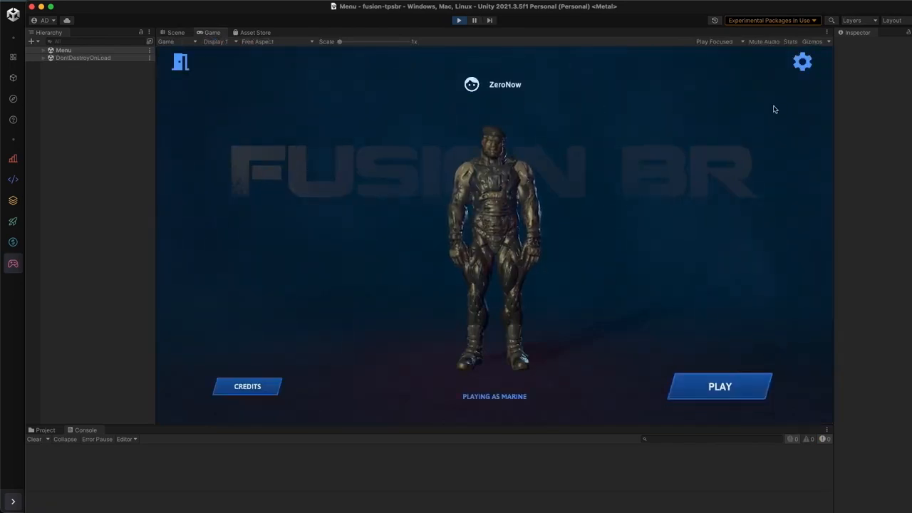
pyautogui.click(802, 62)
pyautogui.click(432, 177)
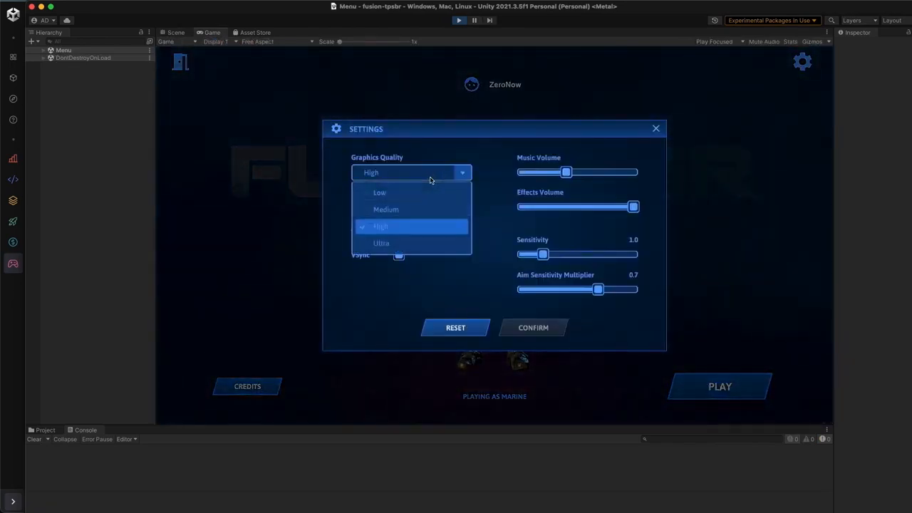
pyautogui.click(410, 193)
pyautogui.click(411, 211)
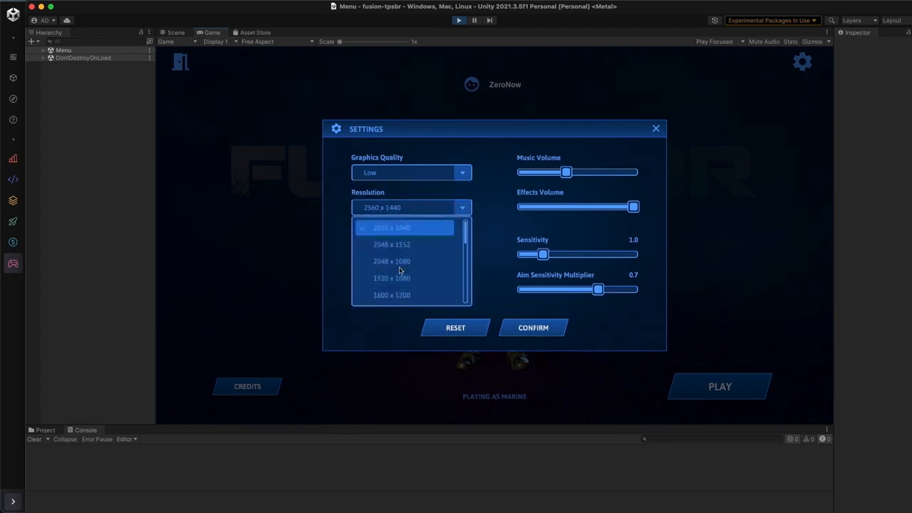
pyautogui.click(399, 273)
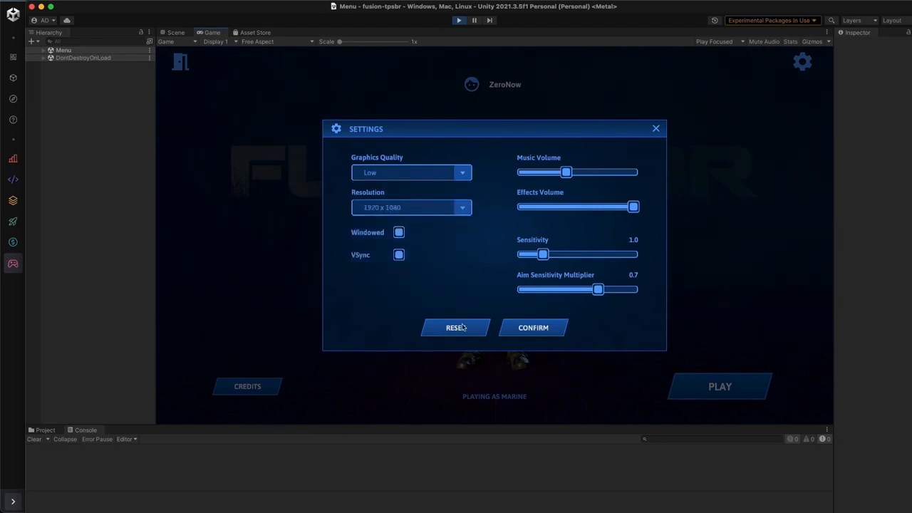
pyautogui.click(533, 330)
# Step: Join the hosted BattleRoyale game on map GenArea 7, start the airplane drop immediately and jump
pyautogui.click(741, 392)
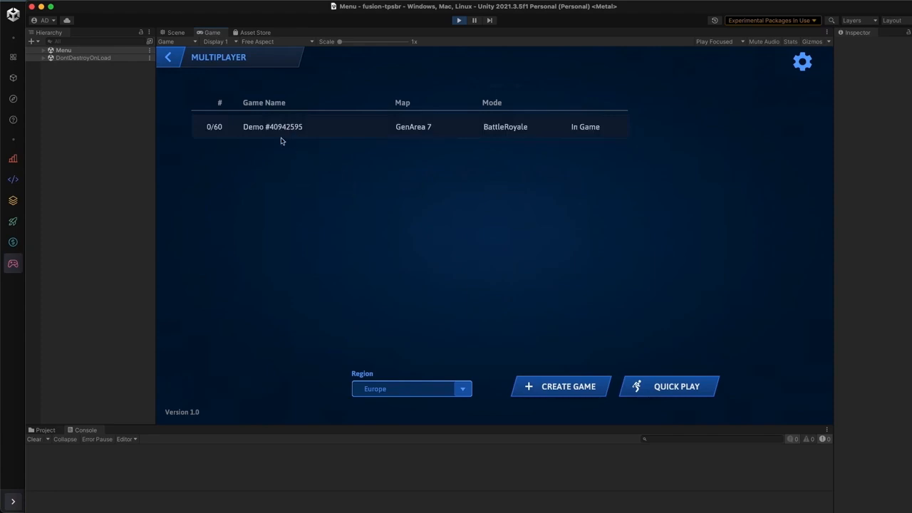
pyautogui.click(276, 136)
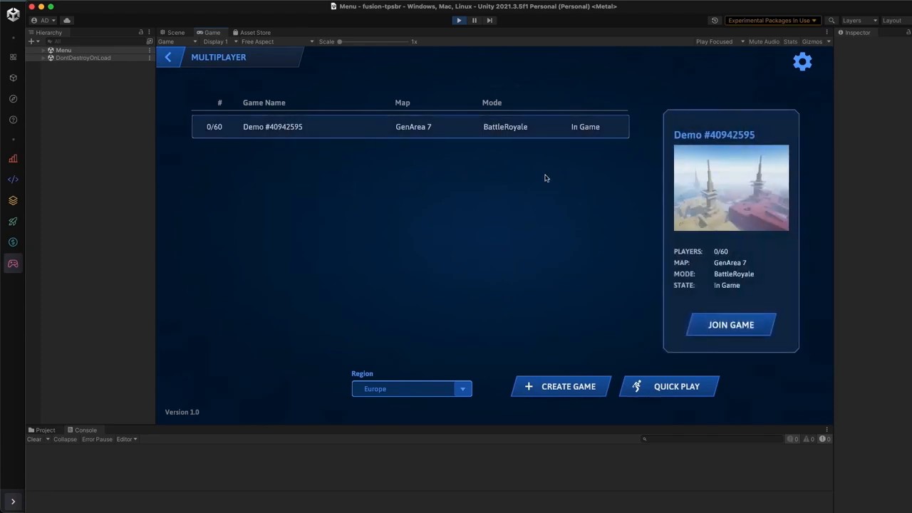
pyautogui.click(716, 325)
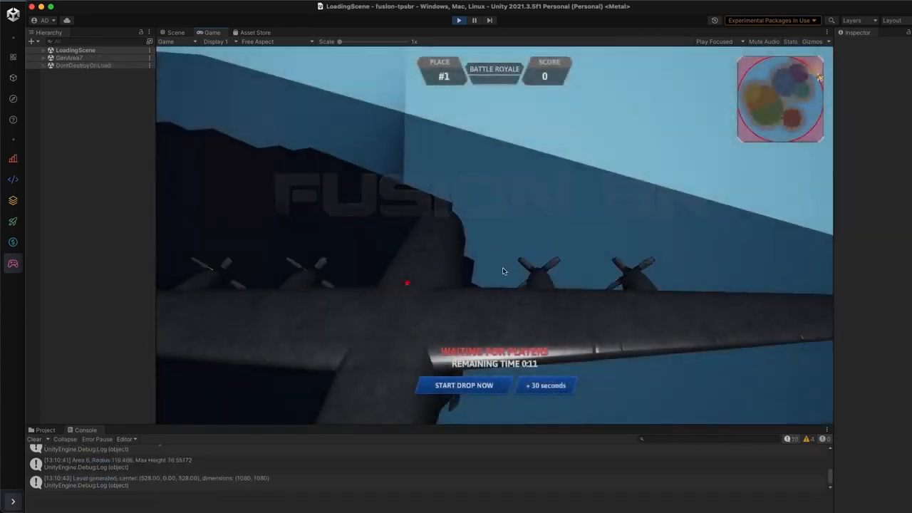
pyautogui.click(464, 385)
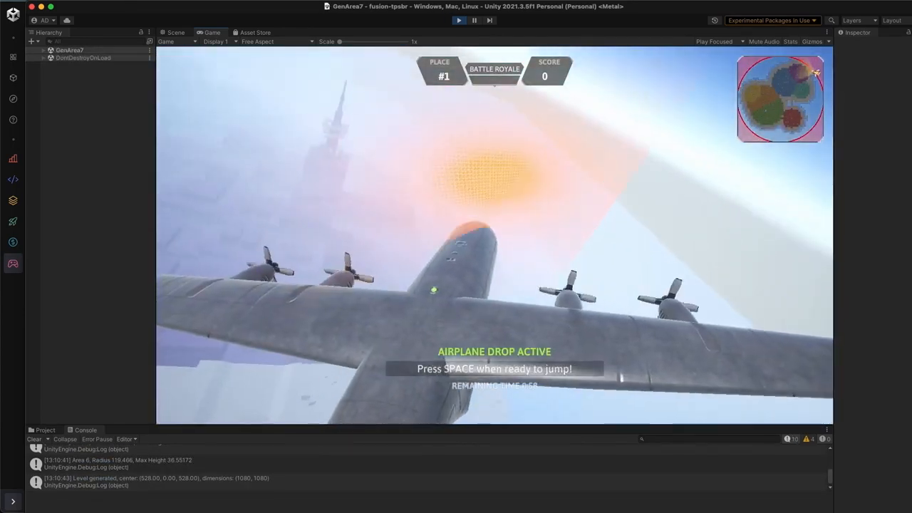
pyautogui.press('space')
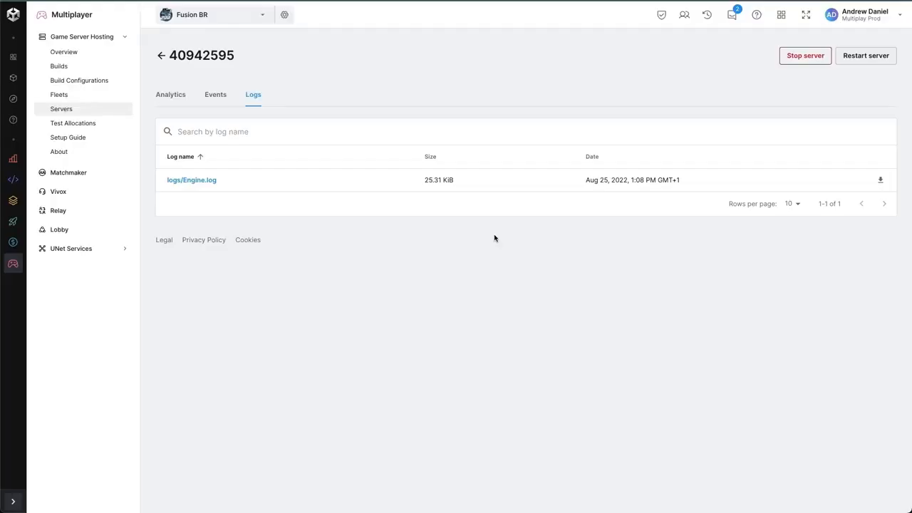
# Step: Switch back to the Unity dashboard and review the allocated server's last-hour analytics for concurrent users, memory usage and CPU usage
pyautogui.click(171, 95)
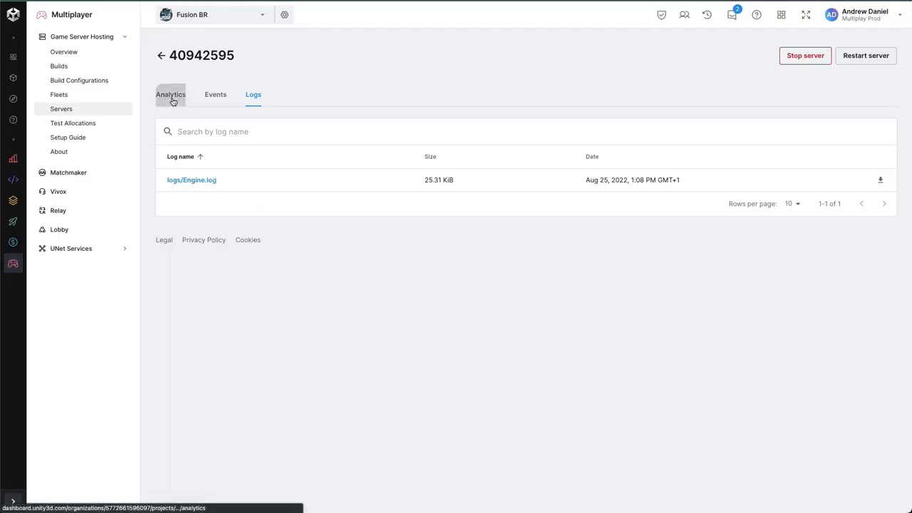
pyautogui.click(206, 226)
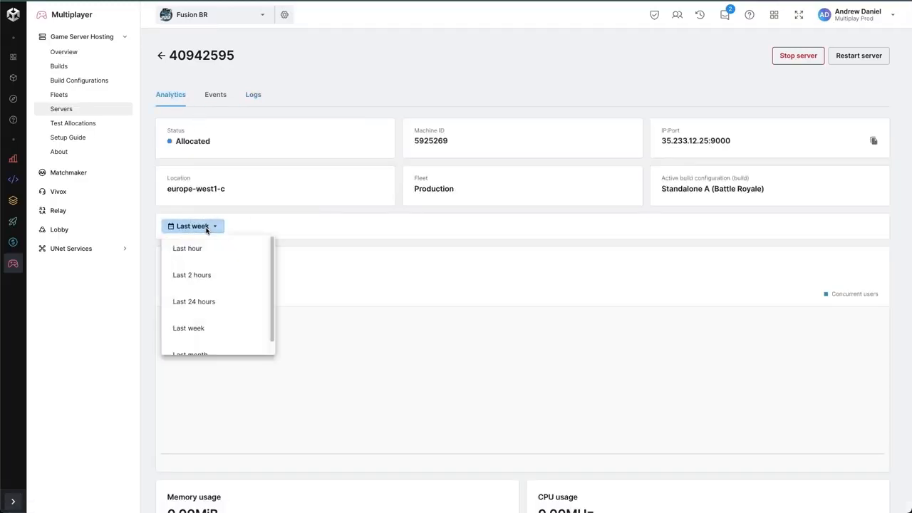
pyautogui.click(204, 250)
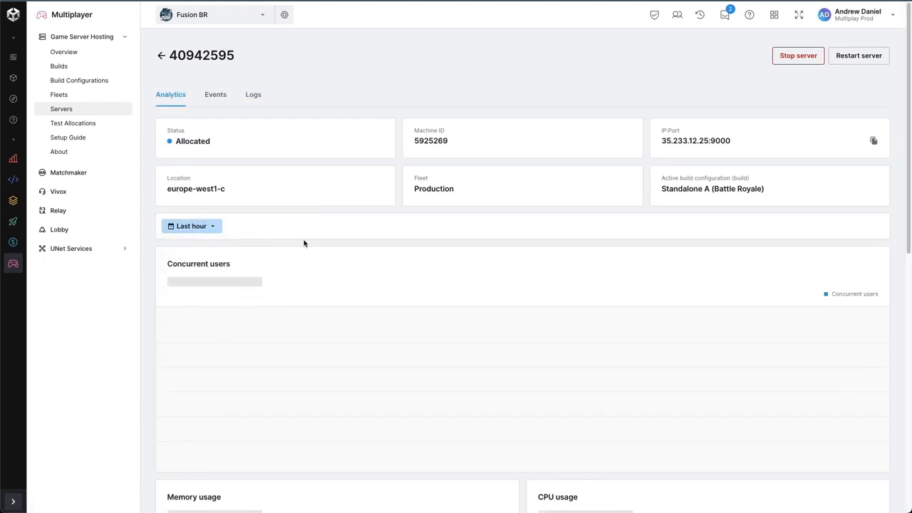
pyautogui.scroll(-3, 304, 243)
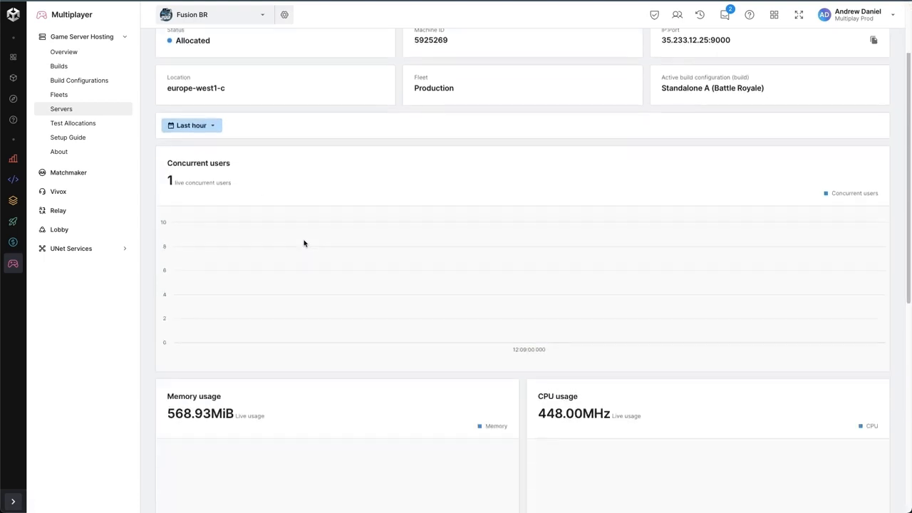
pyautogui.scroll(-2, 354, 238)
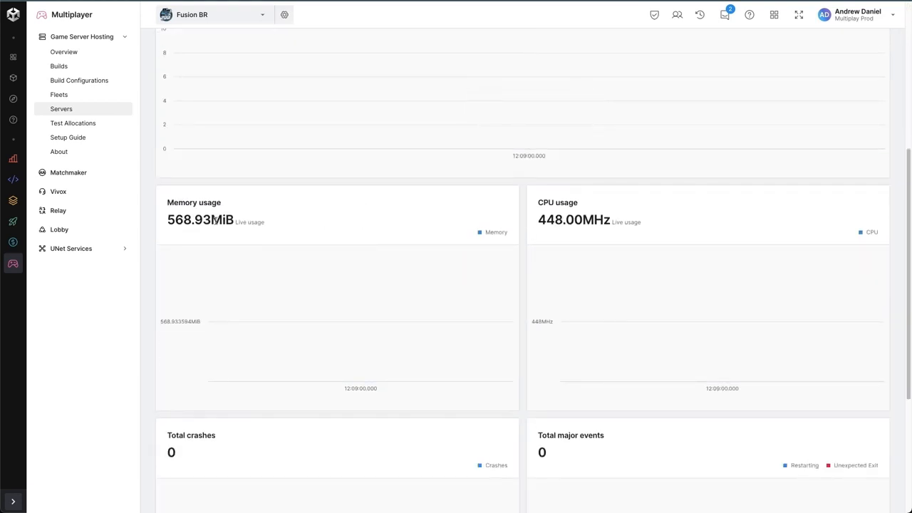
pyautogui.scroll(-2, 281, 232)
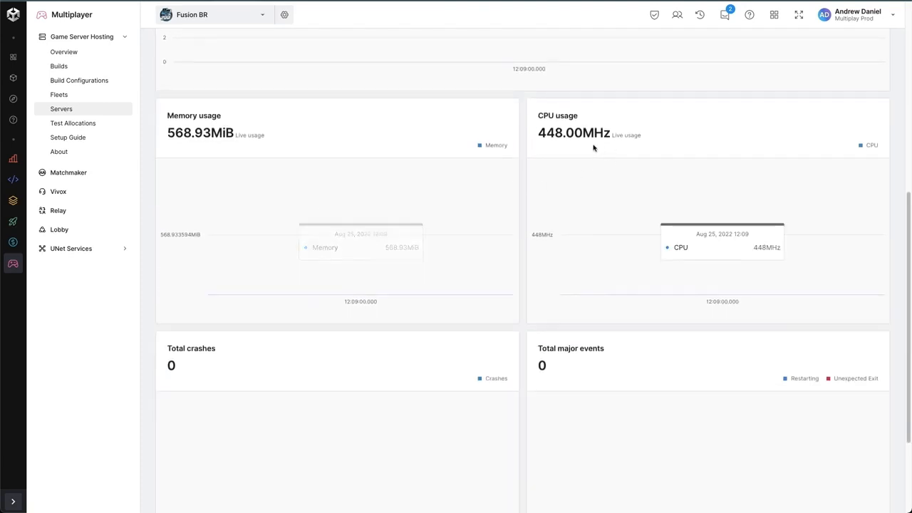
pyautogui.scroll(5, 578, 152)
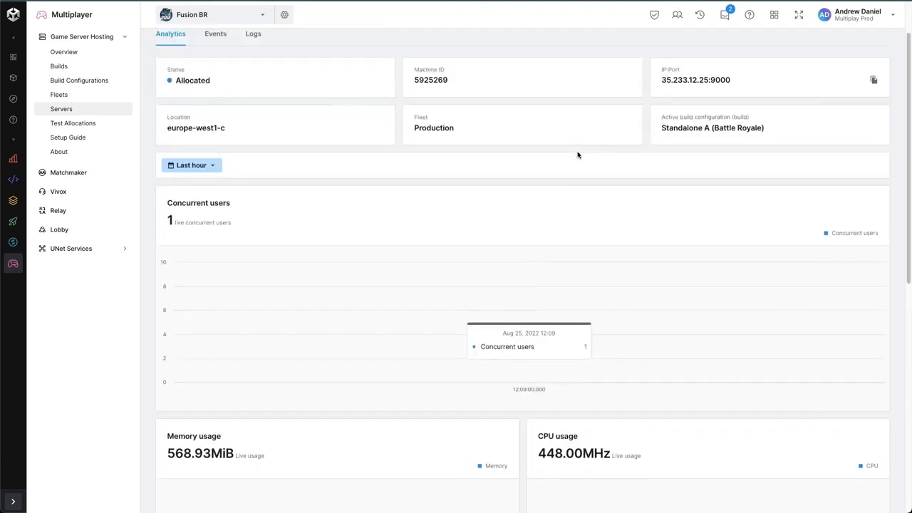
pyautogui.scroll(1, 575, 164)
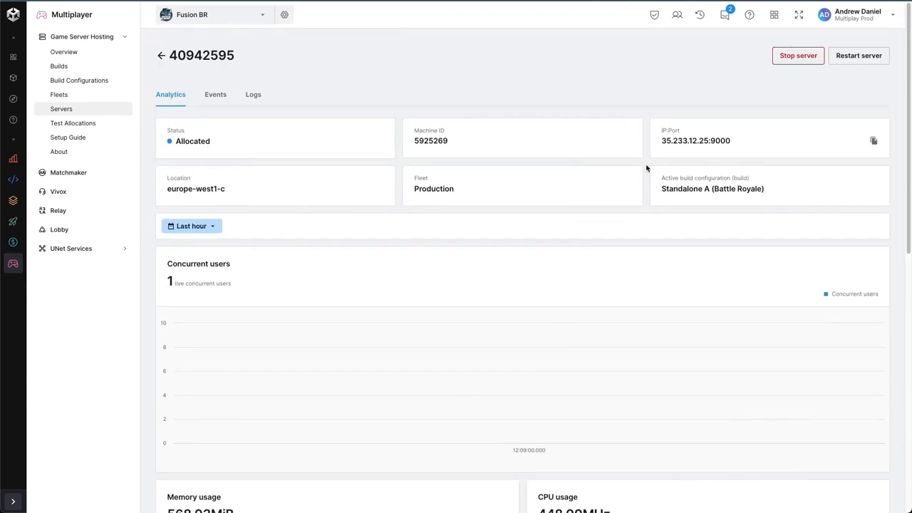
# Step: Stop the allocated server from its details page
pyautogui.click(797, 60)
pyautogui.click(573, 293)
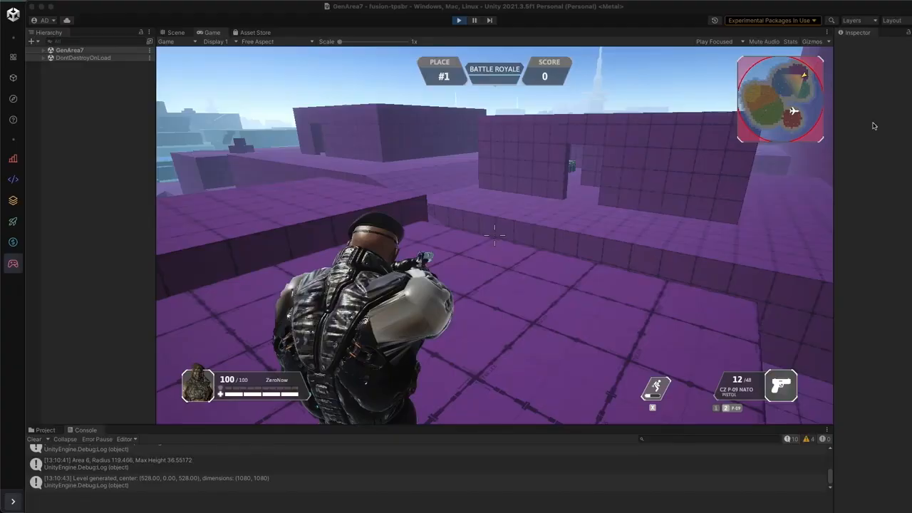
pyautogui.click(874, 126)
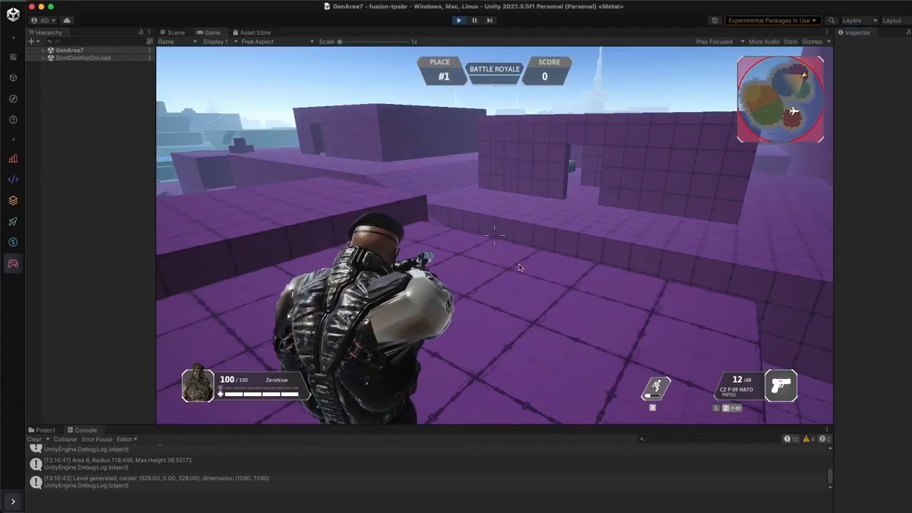
# Step: Return to the running game in the Unity editor, check its connection and exit Play mode
pyautogui.click(515, 151)
pyautogui.press('Escape')
pyautogui.click(503, 253)
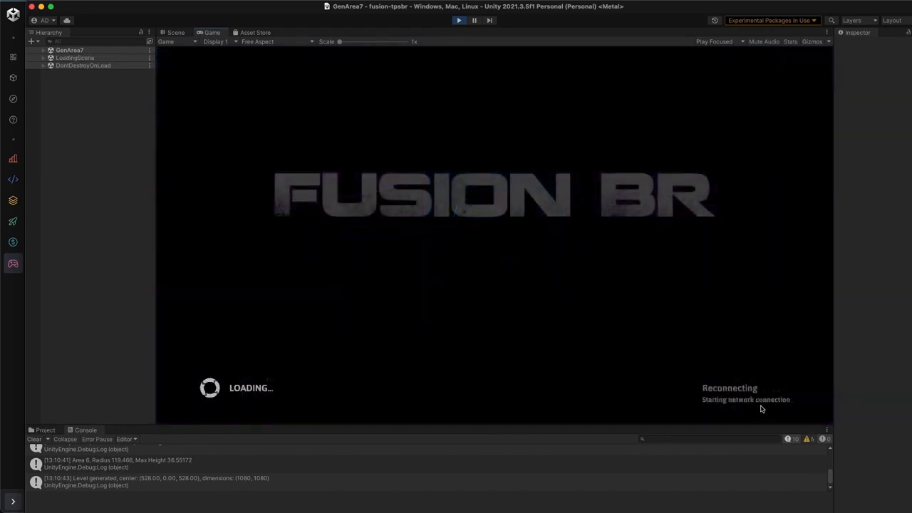
pyautogui.click(459, 20)
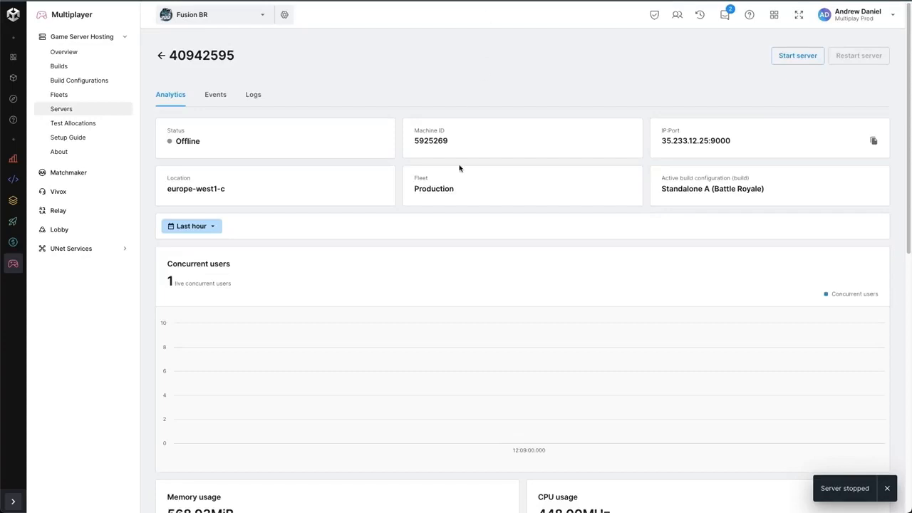
# Step: Review the stopped server's analytics page, and examine the production overview's charts for concurrent users, crashes and major events
pyautogui.scroll(-10, 405, 324)
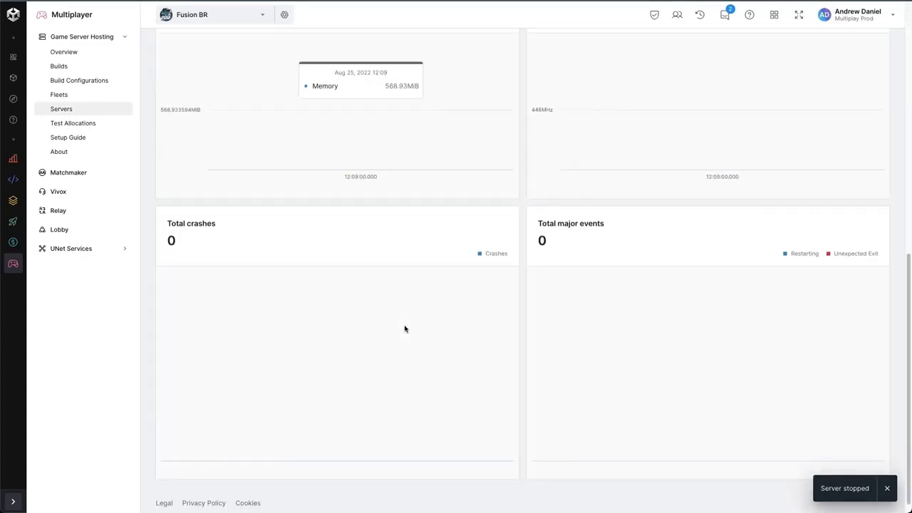
pyautogui.scroll(10, 403, 328)
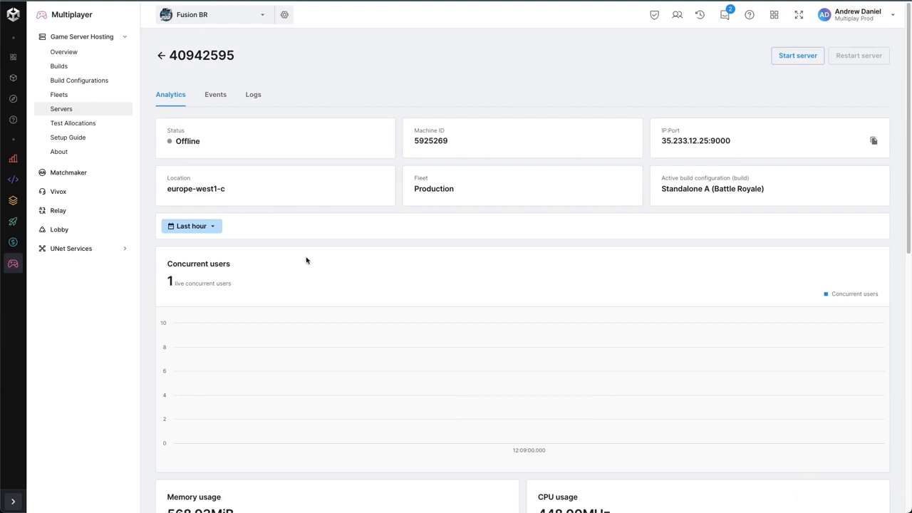
pyautogui.click(90, 54)
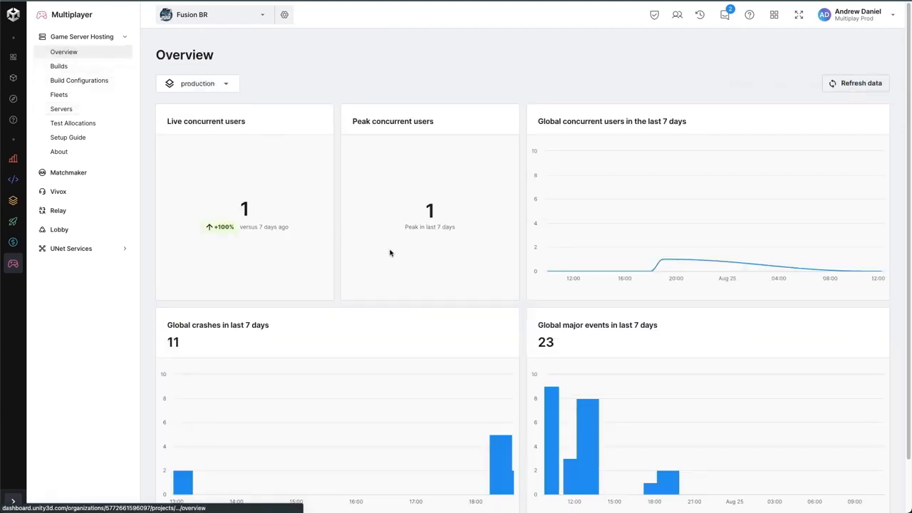
pyautogui.scroll(-1, 396, 261)
pyautogui.scroll(-1, 397, 261)
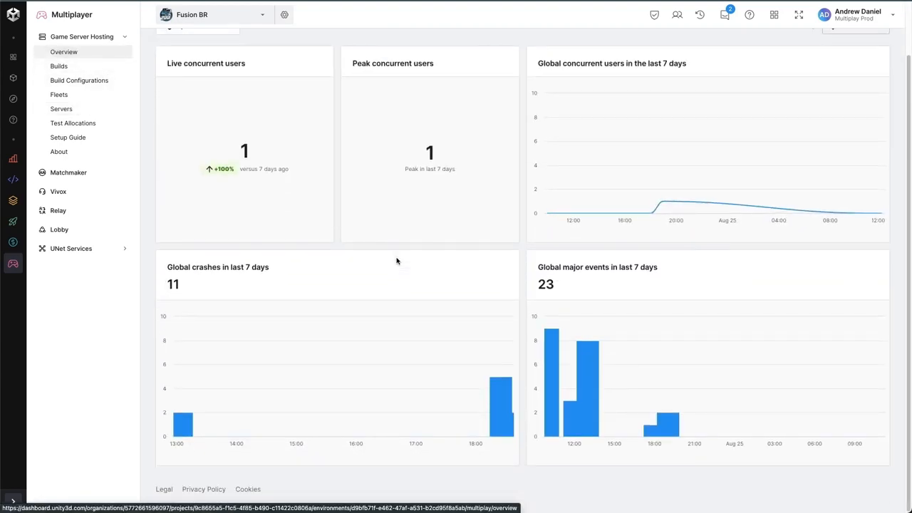
pyautogui.scroll(2, 396, 261)
pyautogui.scroll(-1, 396, 261)
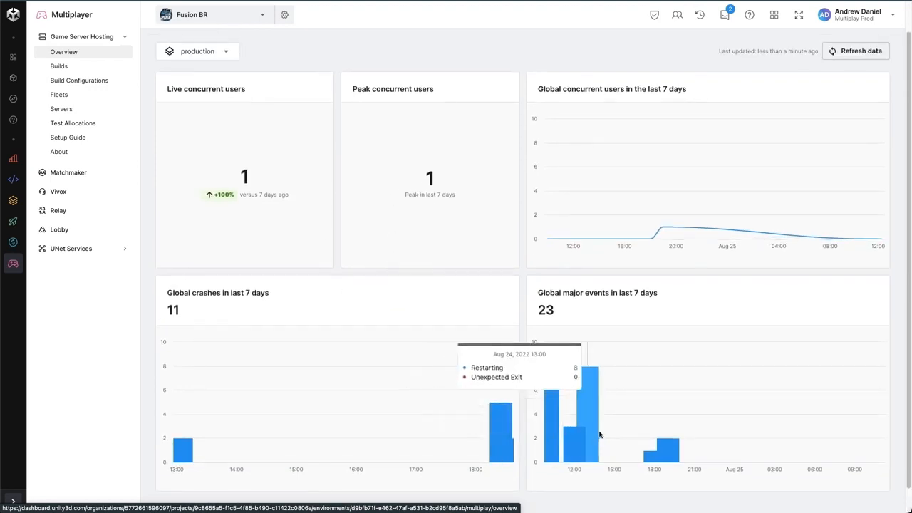
pyautogui.scroll(1, 616, 278)
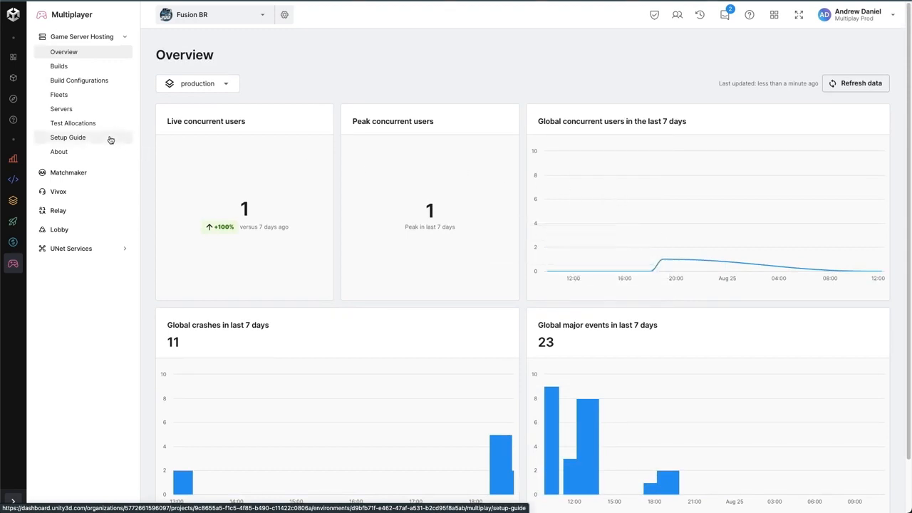
# Step: Reopen the stopped server from the server instances, inspect its logs/Engine.log file, and display the server's event history
pyautogui.click(74, 112)
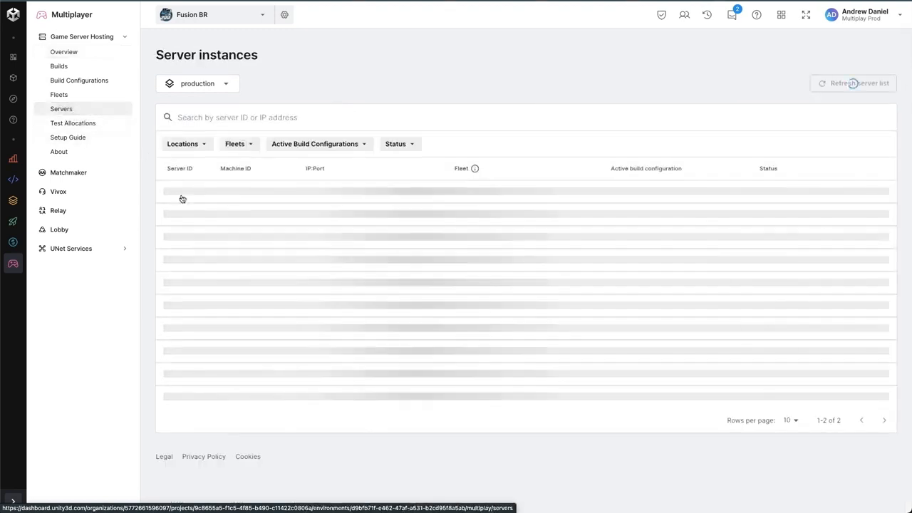
pyautogui.click(184, 194)
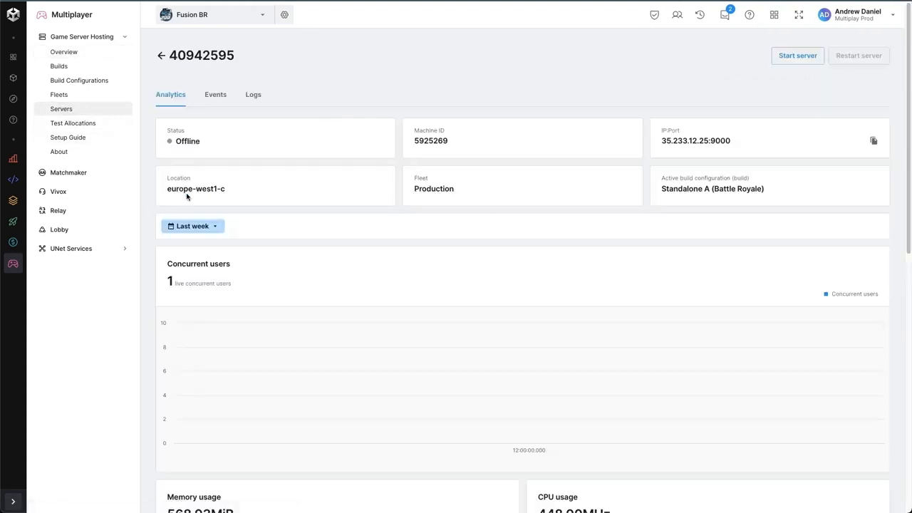
pyautogui.click(252, 95)
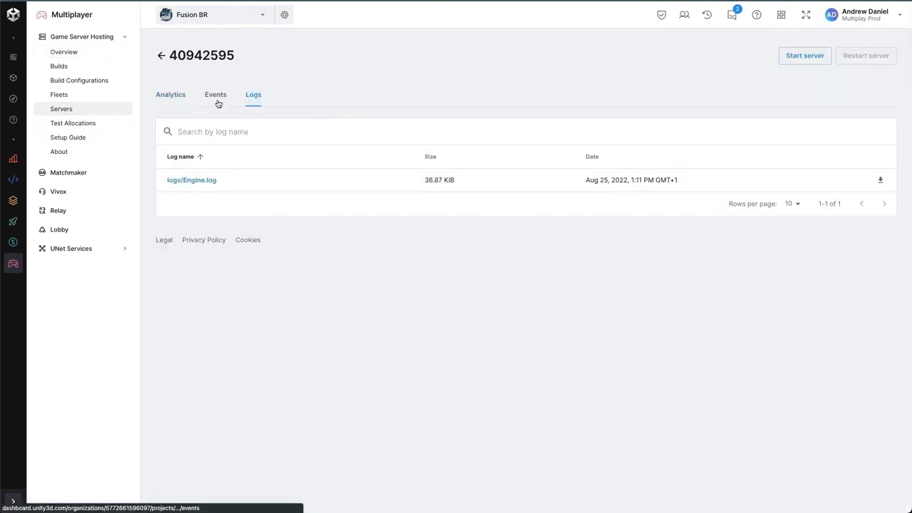
pyautogui.click(202, 182)
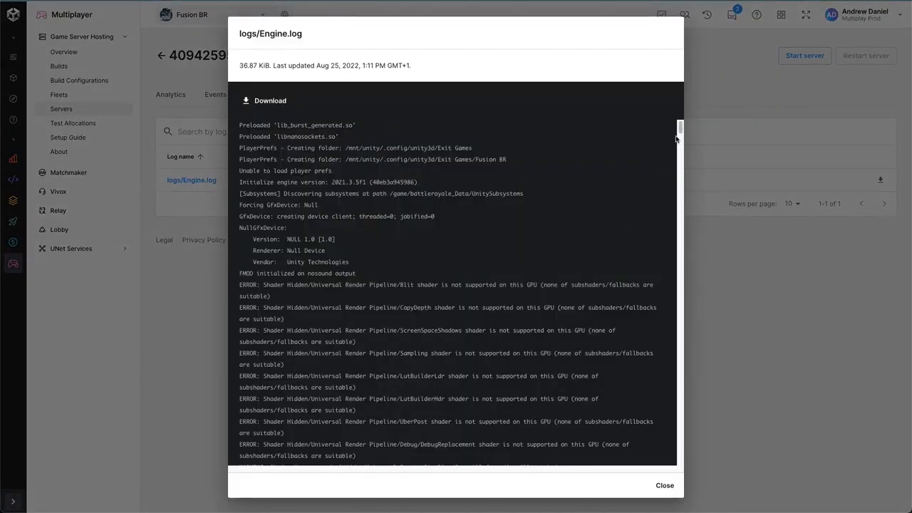
pyautogui.click(664, 485)
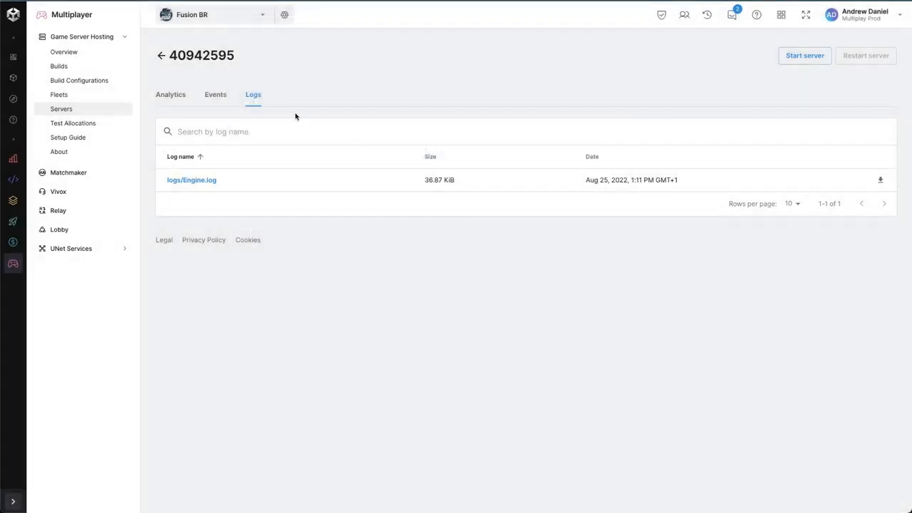
pyautogui.click(216, 94)
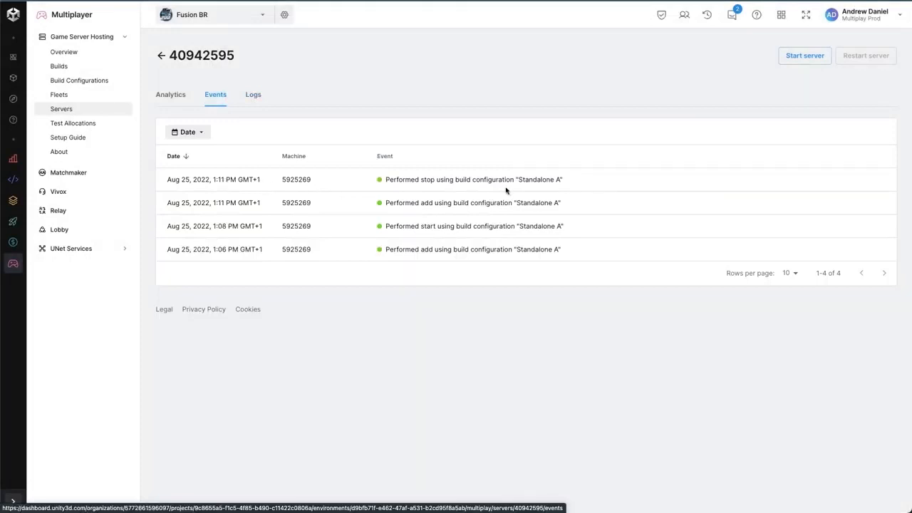